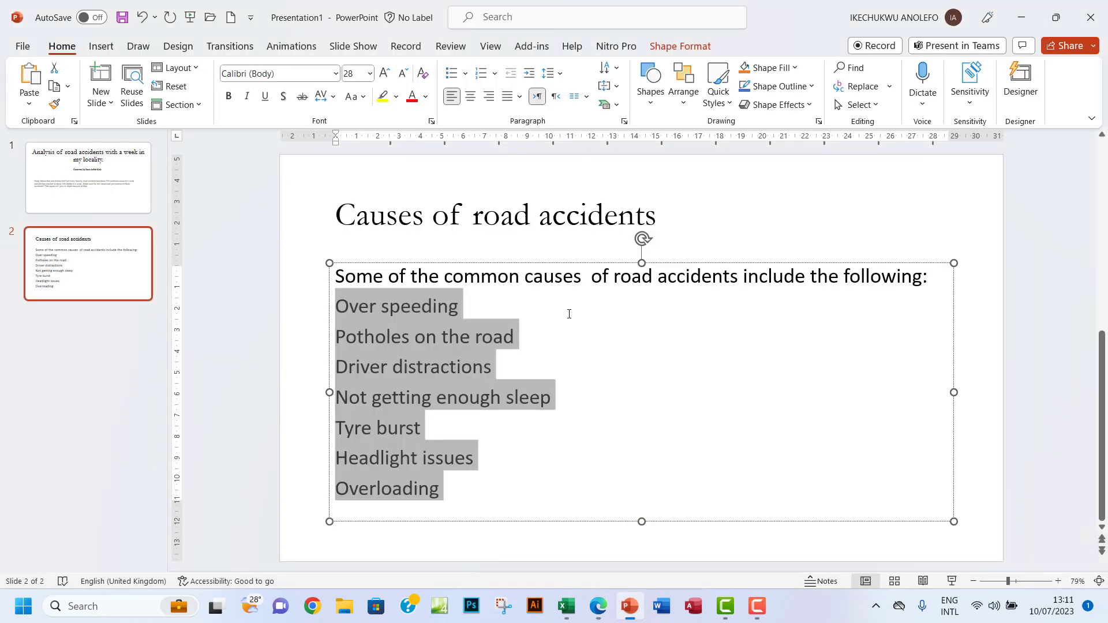
- Set the font of the whole body text on the "Causes of road accidents" slide to Garamond
click(555, 263)
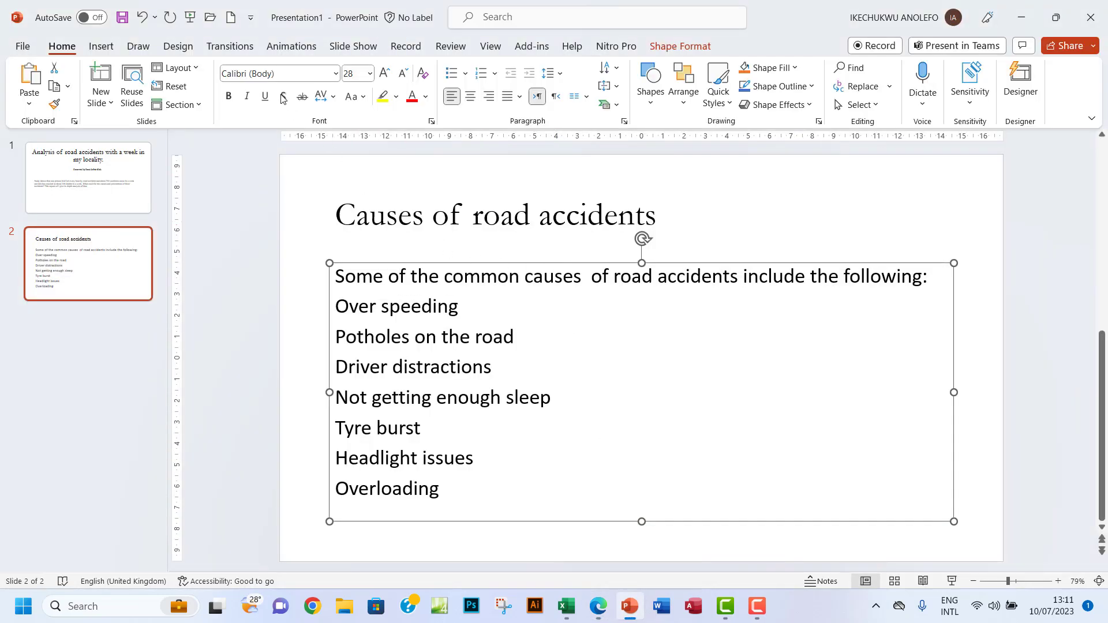
click(335, 73)
text(Garamond)
key(Return)
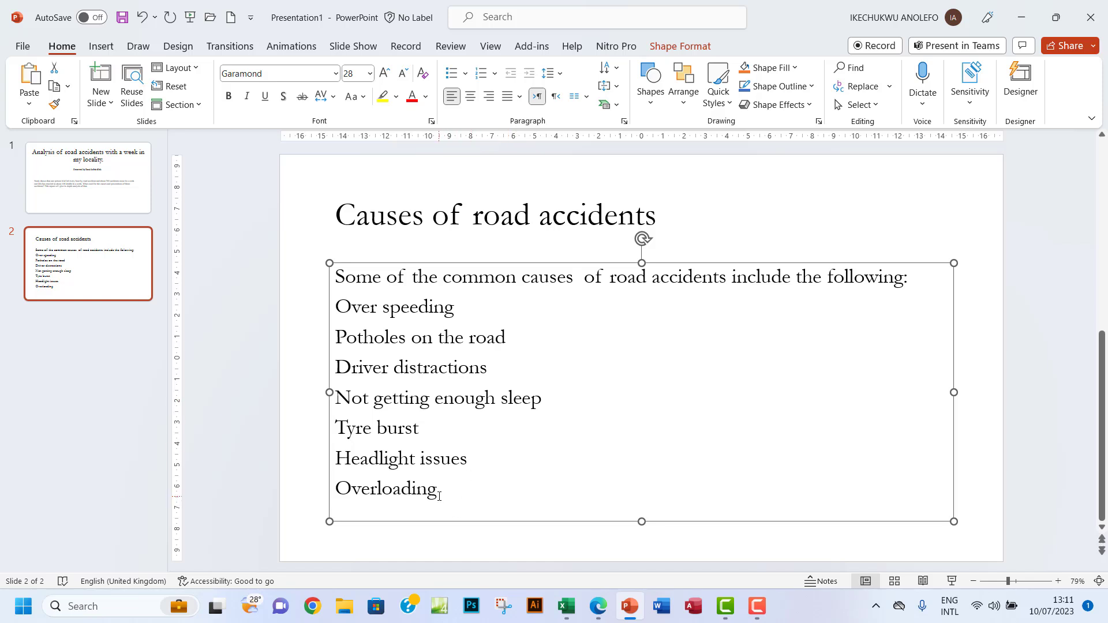
- Highlight the slide 2 body requirement in the question paper PDF in Edge, then return to PowerPoint
drag(439, 490, 356, 307)
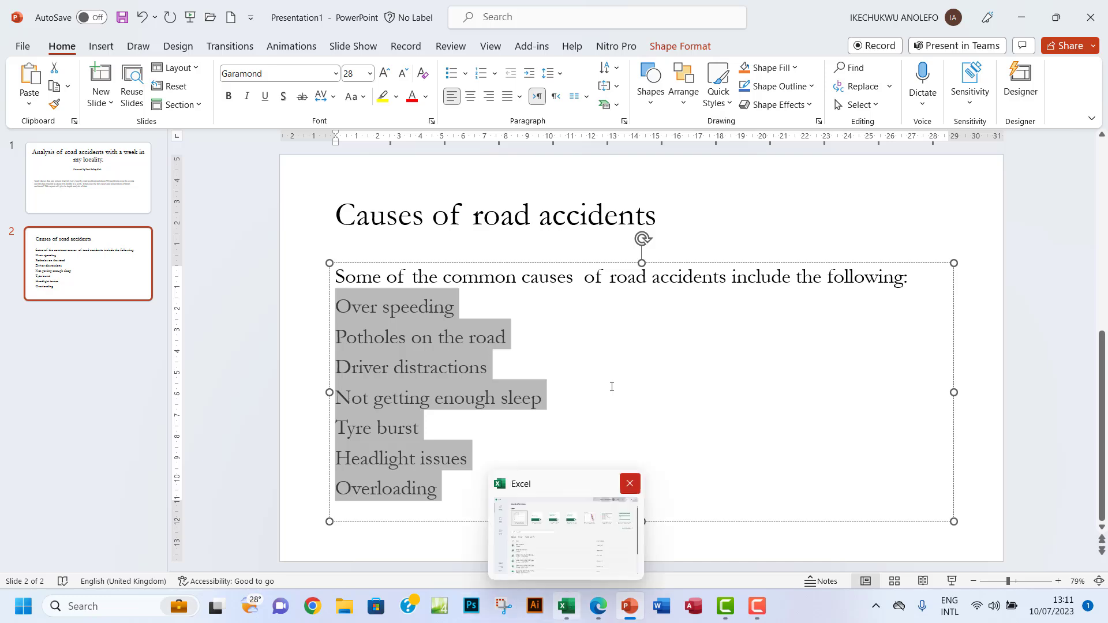
click(598, 607)
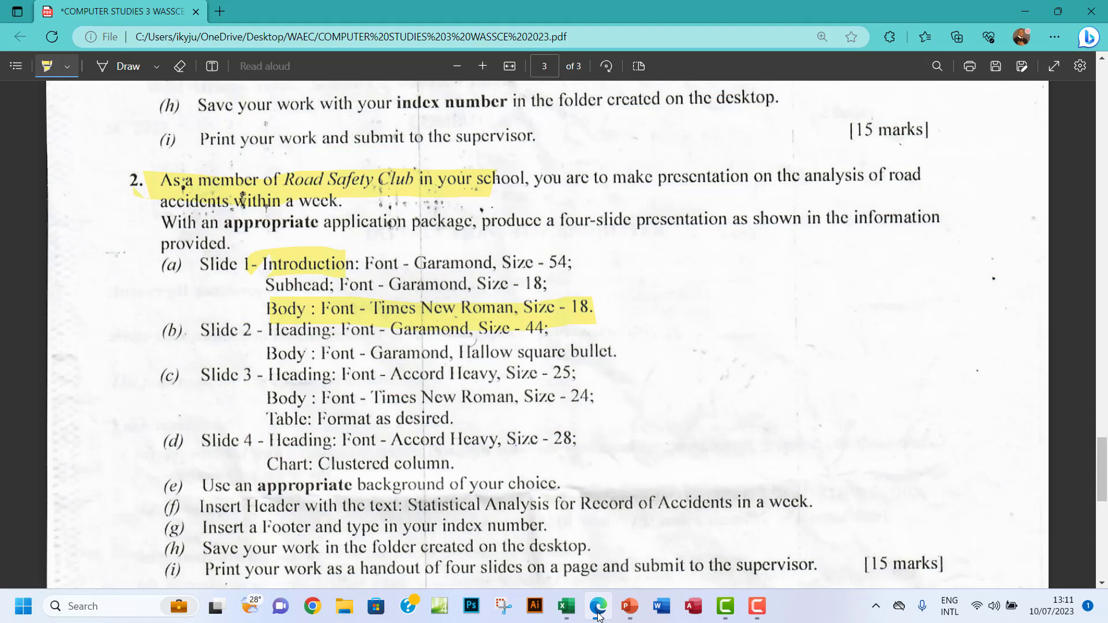
drag(266, 353, 610, 355)
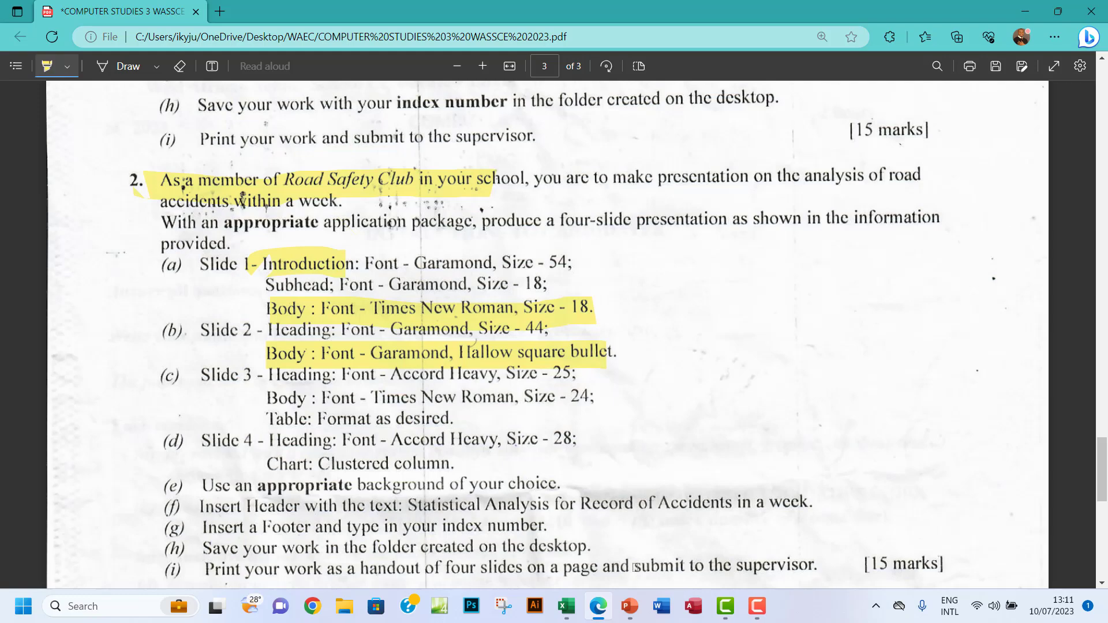
click(630, 606)
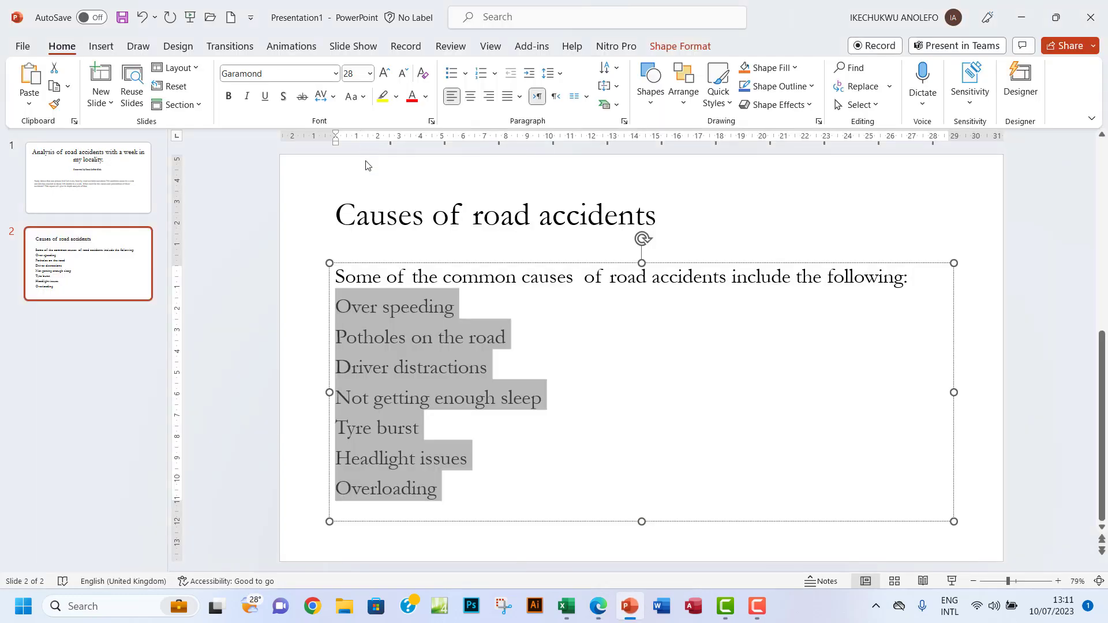
- Examine the slide 2 bullet requirement in the question paper in Edge and the bullet and numbering styles available in PowerPoint
click(465, 74)
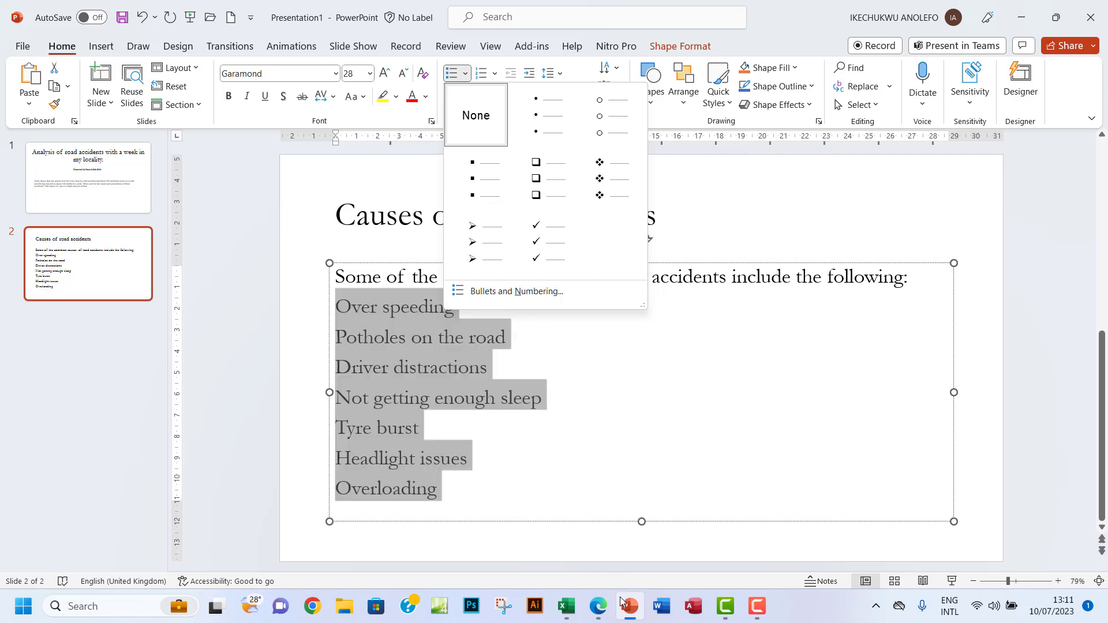
click(597, 613)
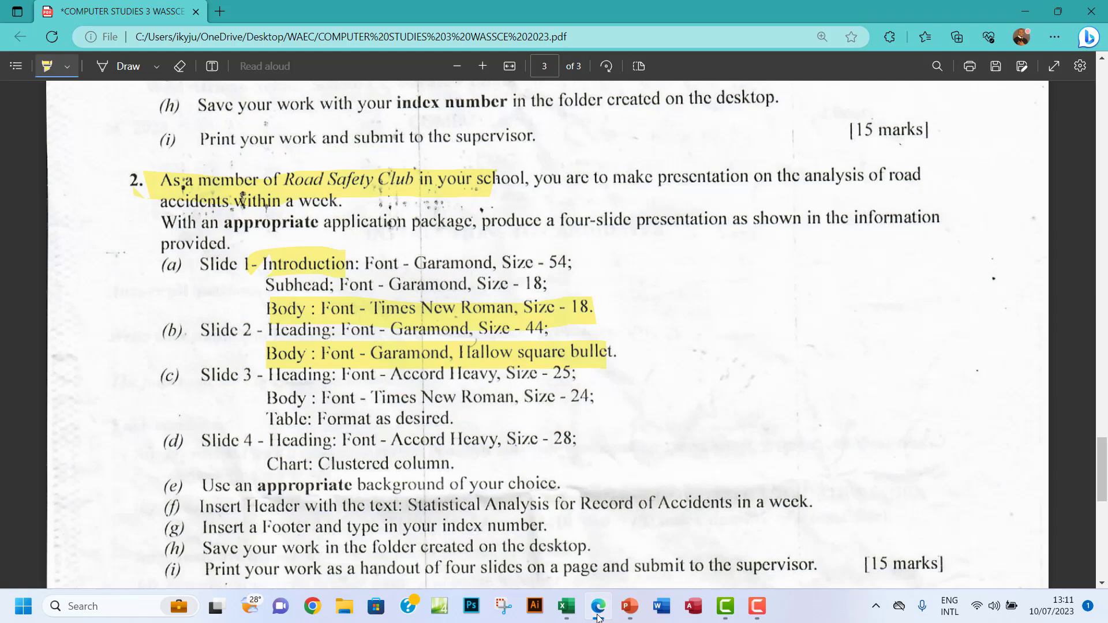
click(598, 617)
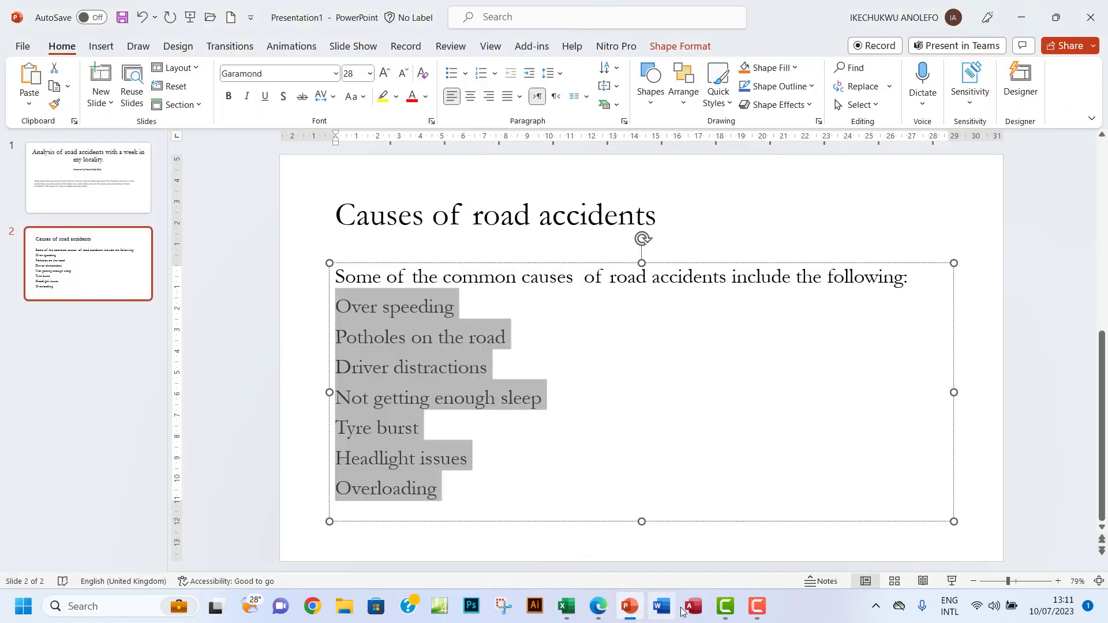
click(630, 611)
click(630, 611)
click(465, 75)
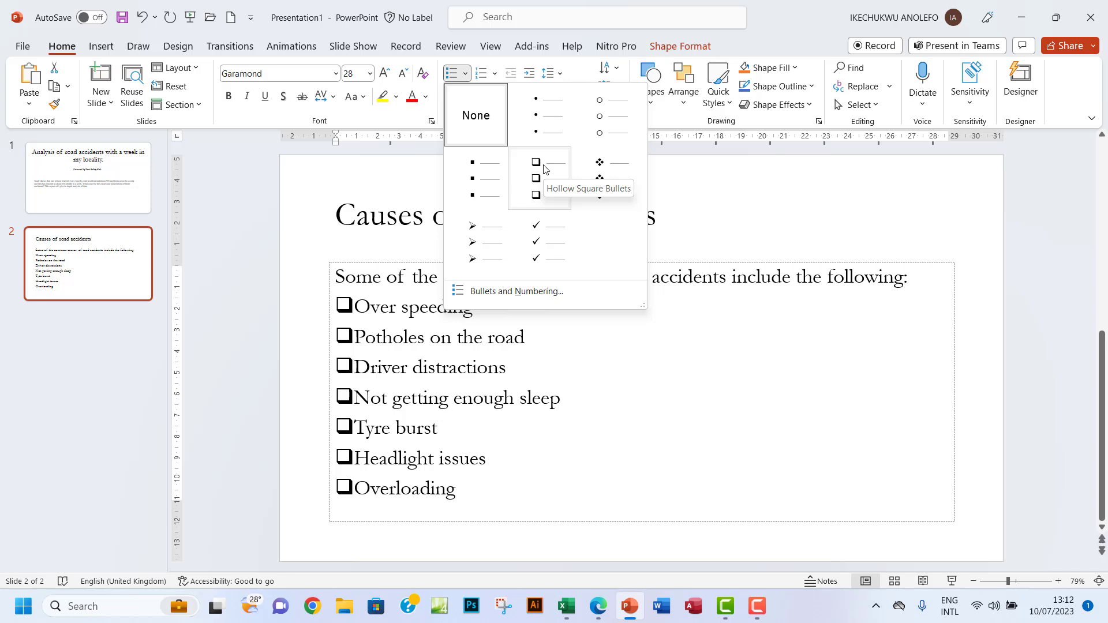
click(496, 298)
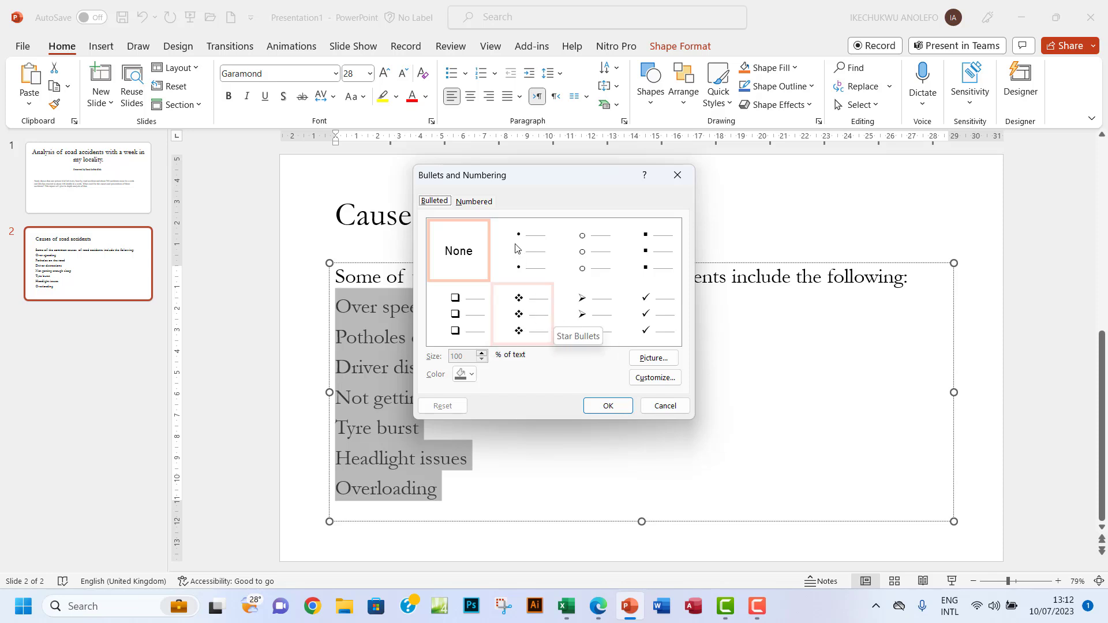
click(487, 207)
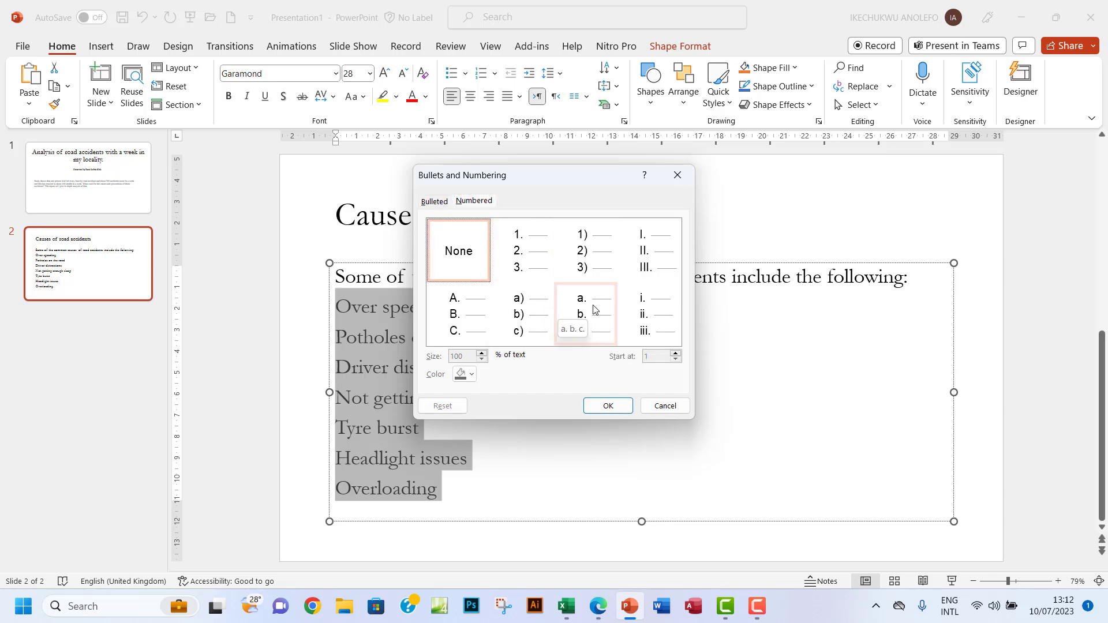
click(434, 202)
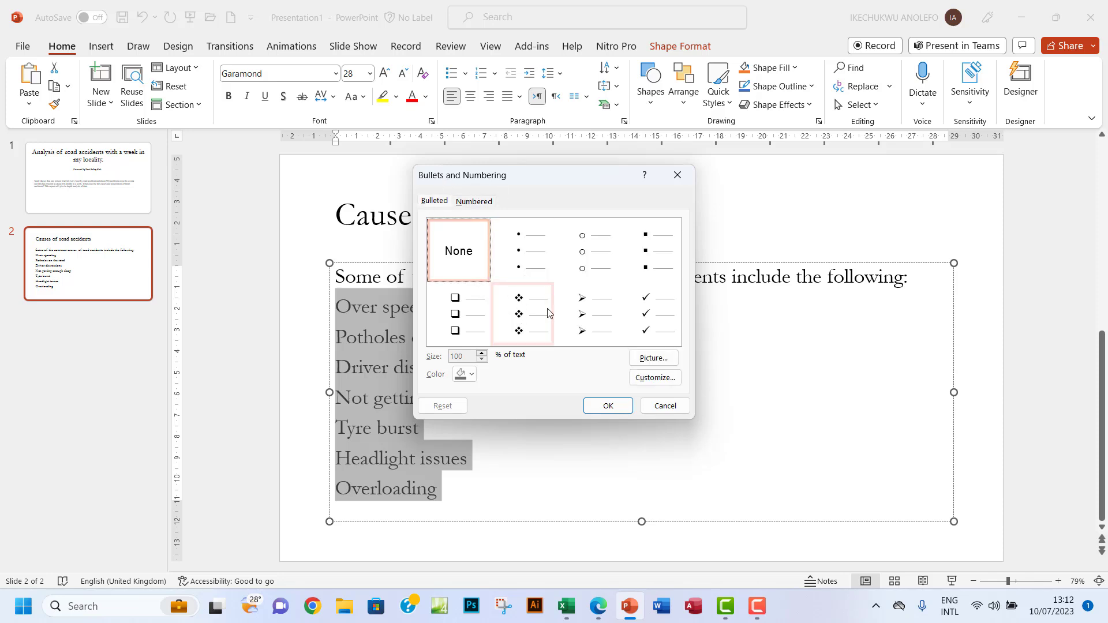
key(Escape)
- Apply Hollow Square Bullets to the list of causes from "Over speeding" to "Overloading"
click(465, 73)
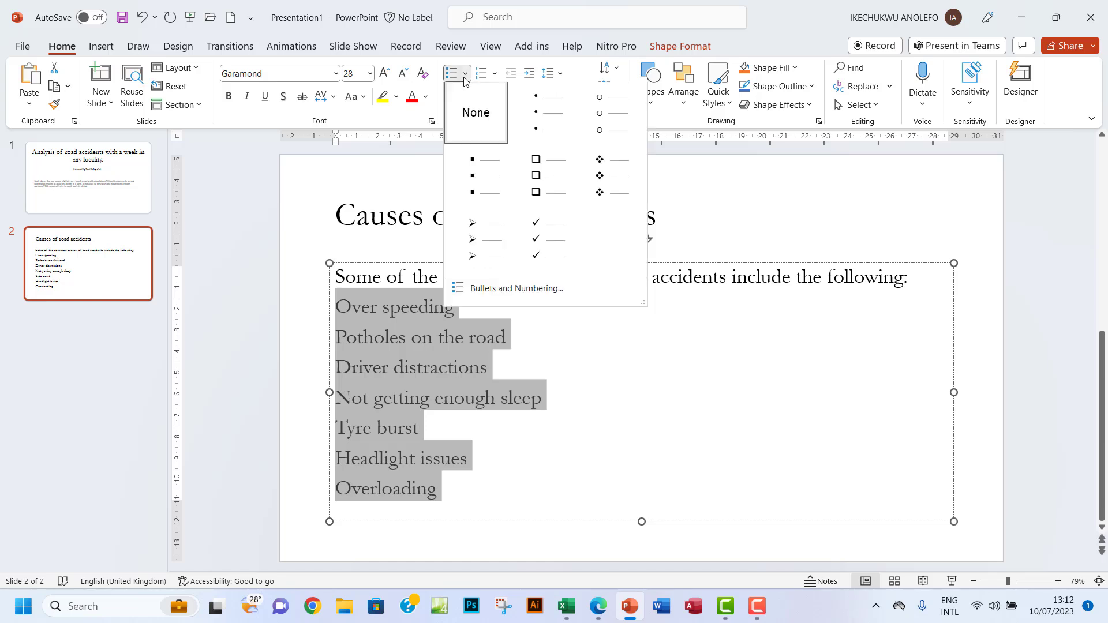
click(531, 198)
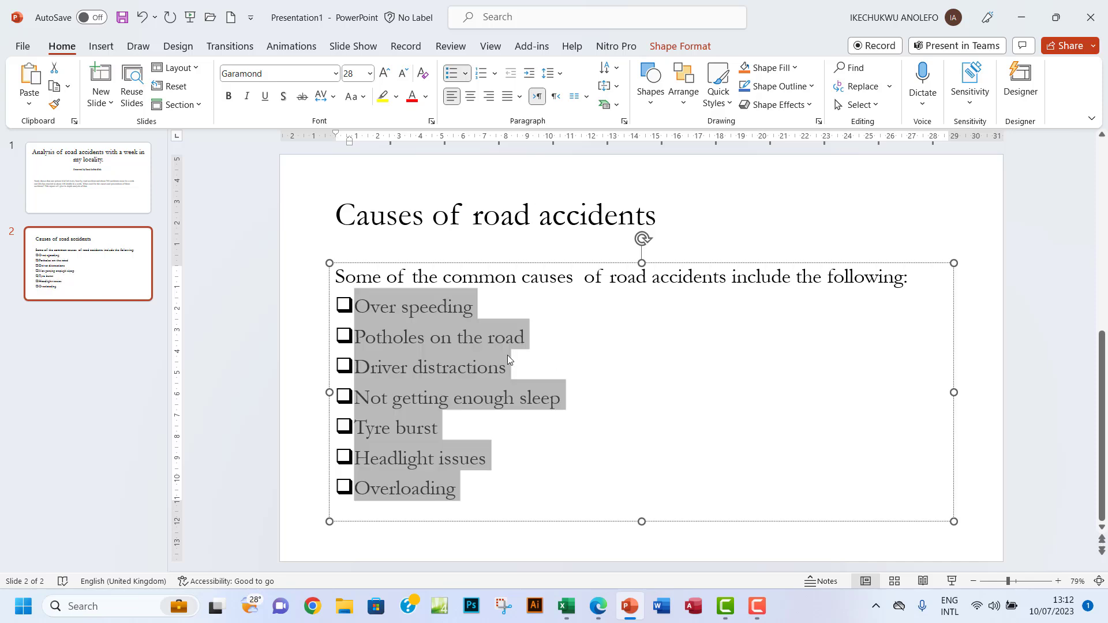
click(575, 387)
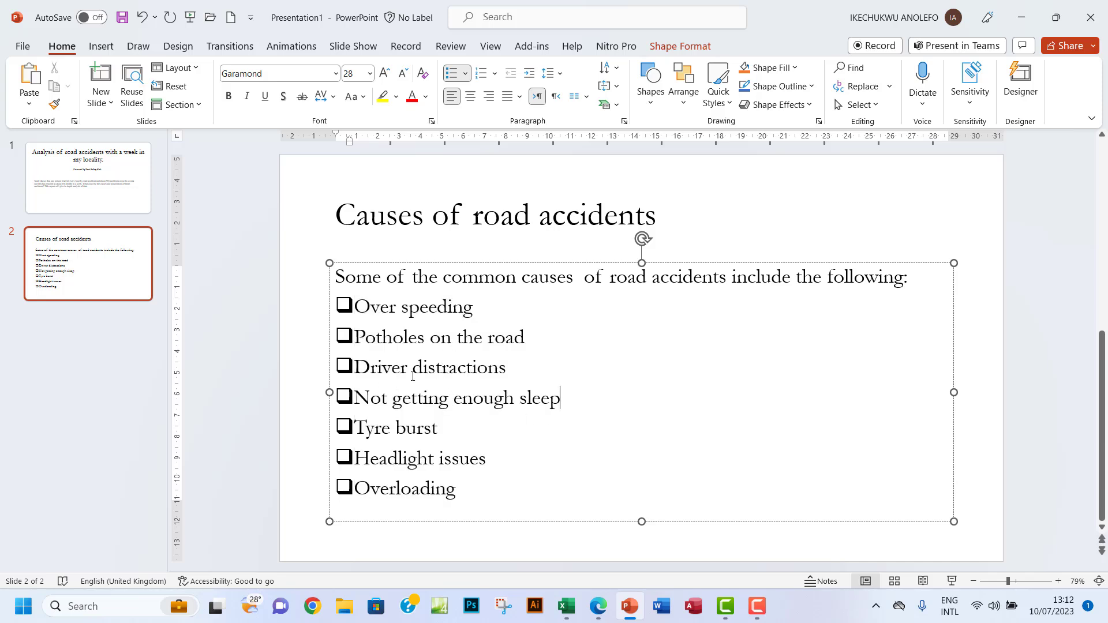
click(313, 391)
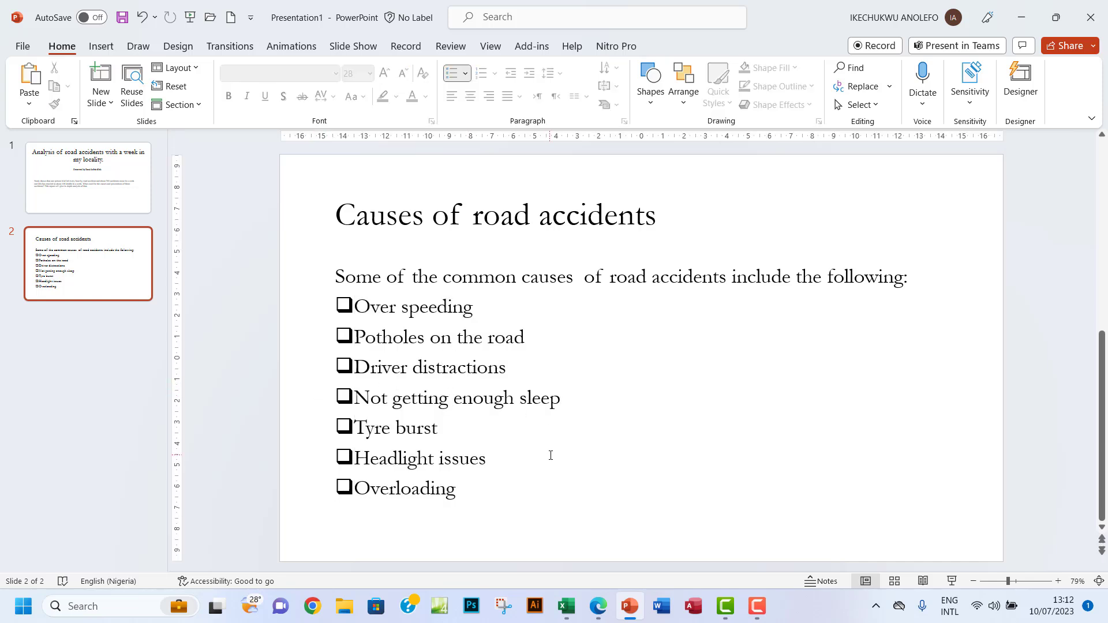
- Check the slide requirements in the question paper in Edge and add a new slide after slide 2 in PowerPoint
click(599, 603)
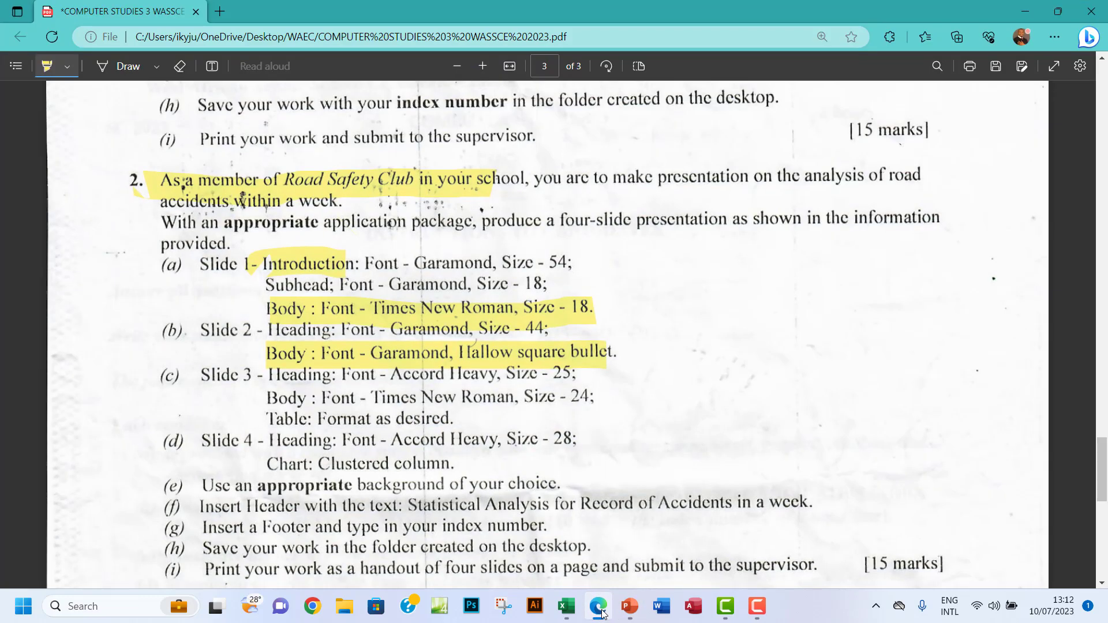
click(629, 606)
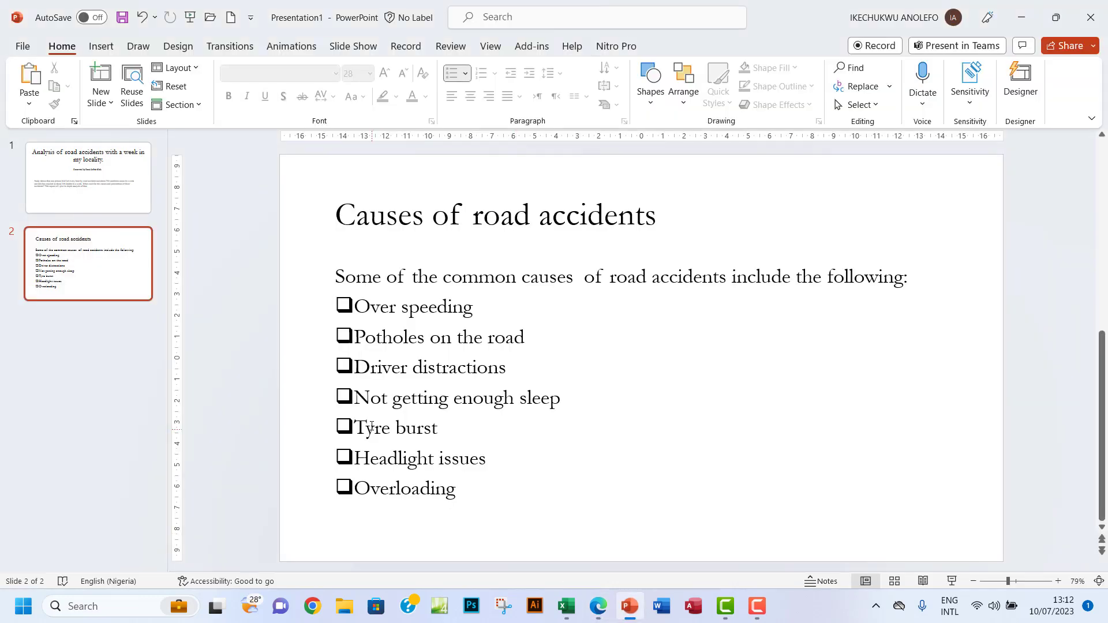
click(81, 285)
key(Return)
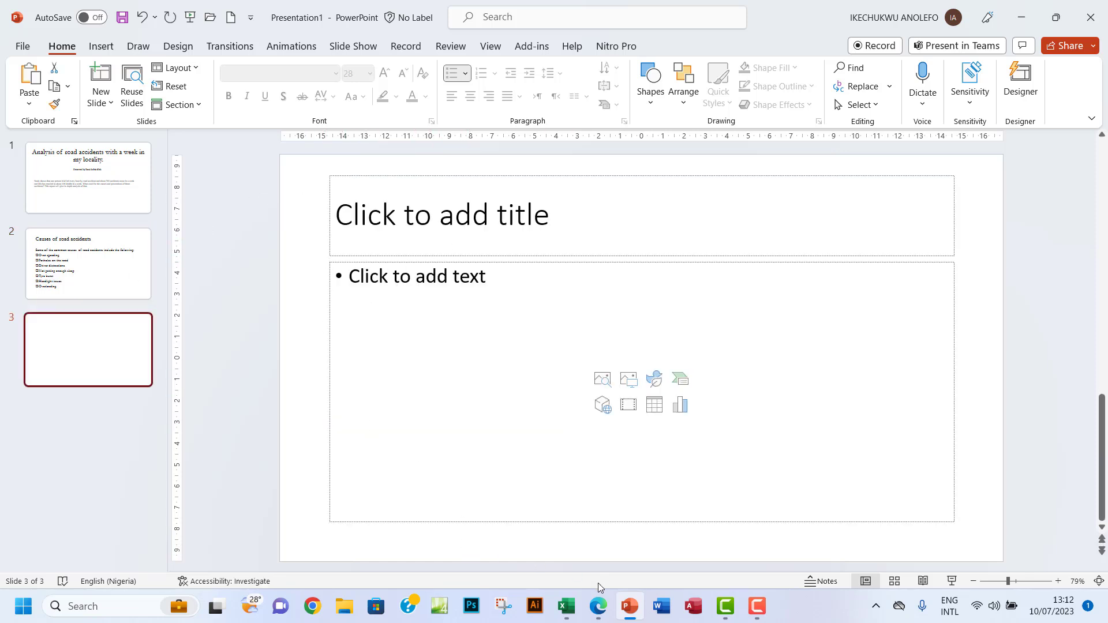
- Enter the title "Road accidents statistics" on slide 3
click(598, 606)
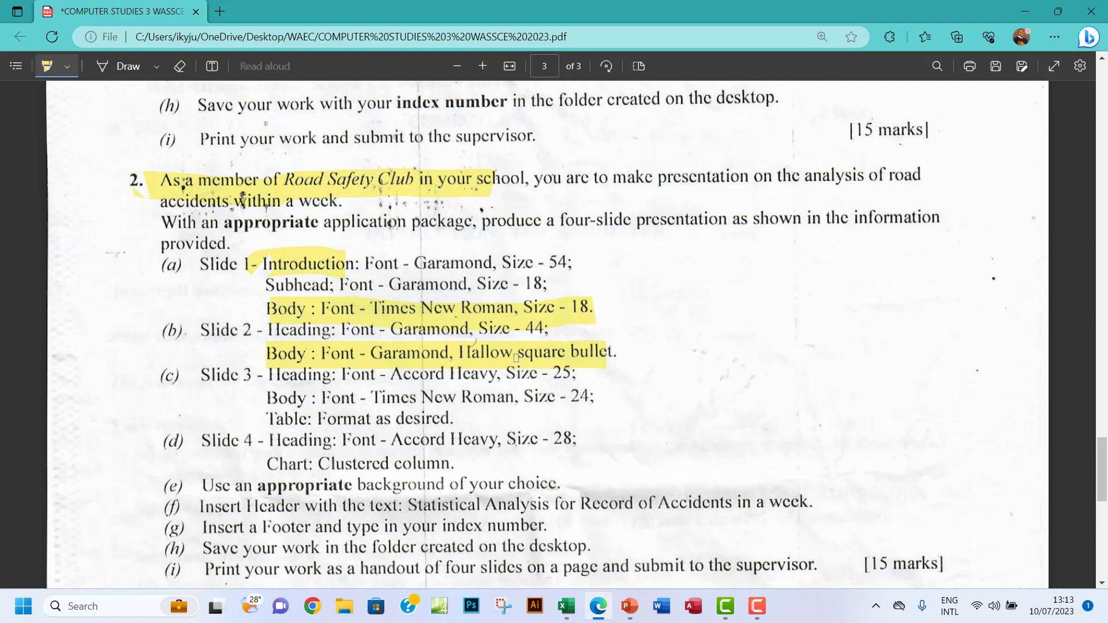
click(630, 605)
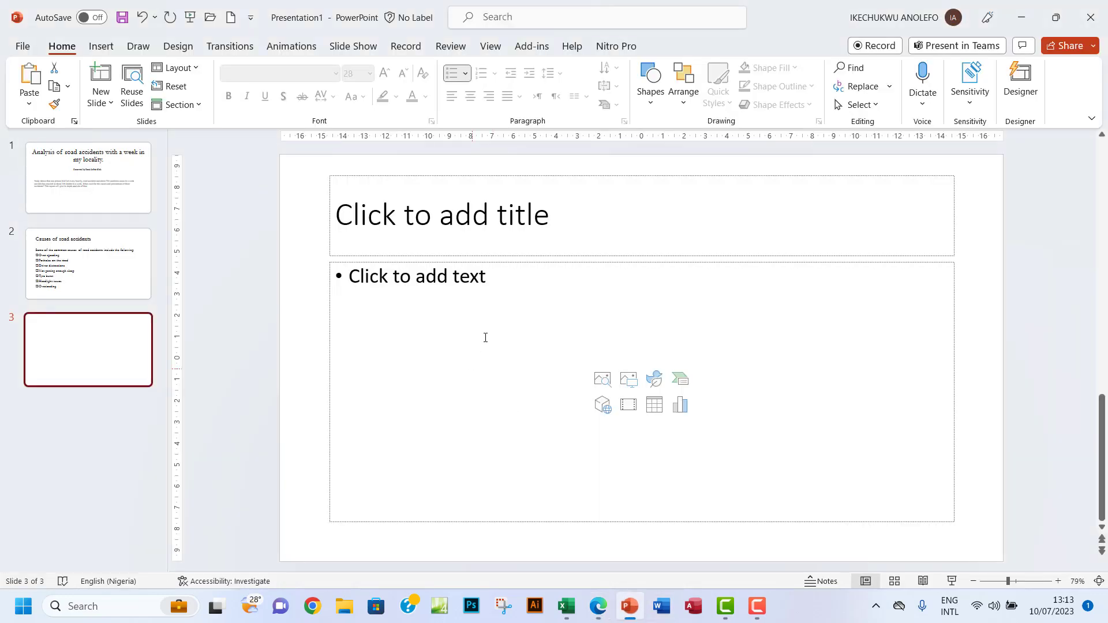
click(124, 257)
click(460, 353)
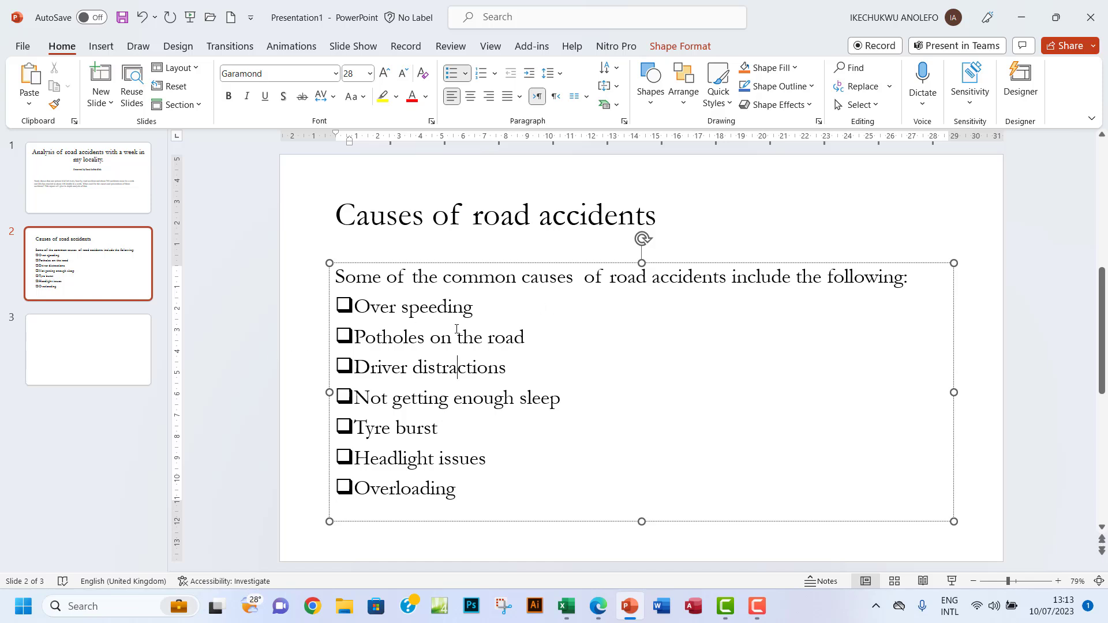
click(120, 349)
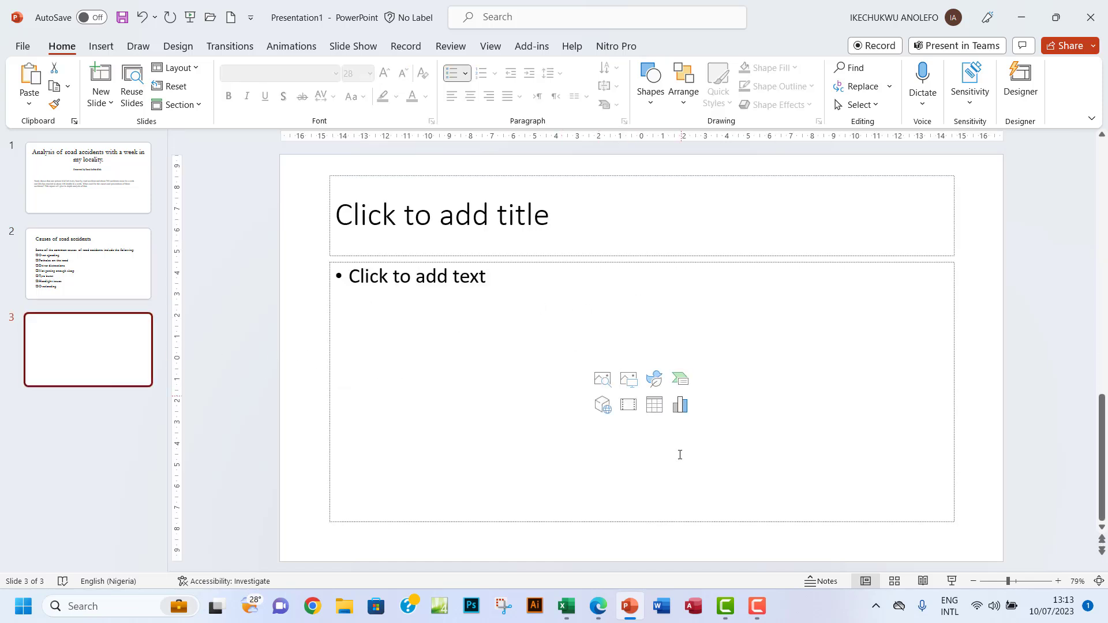
mouse_move(601, 606)
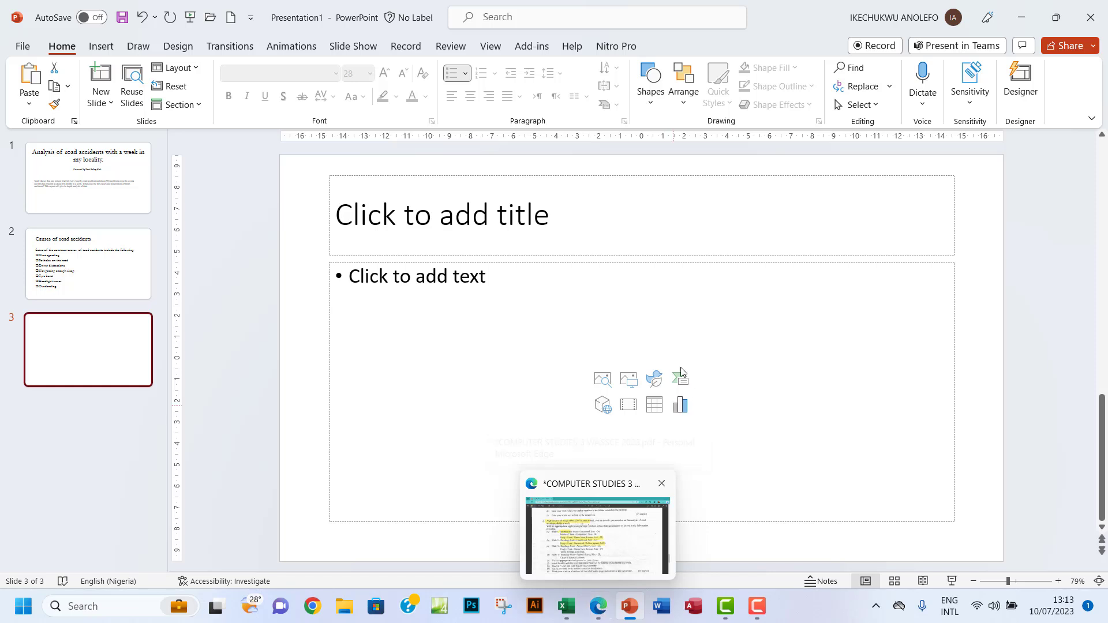
click(462, 235)
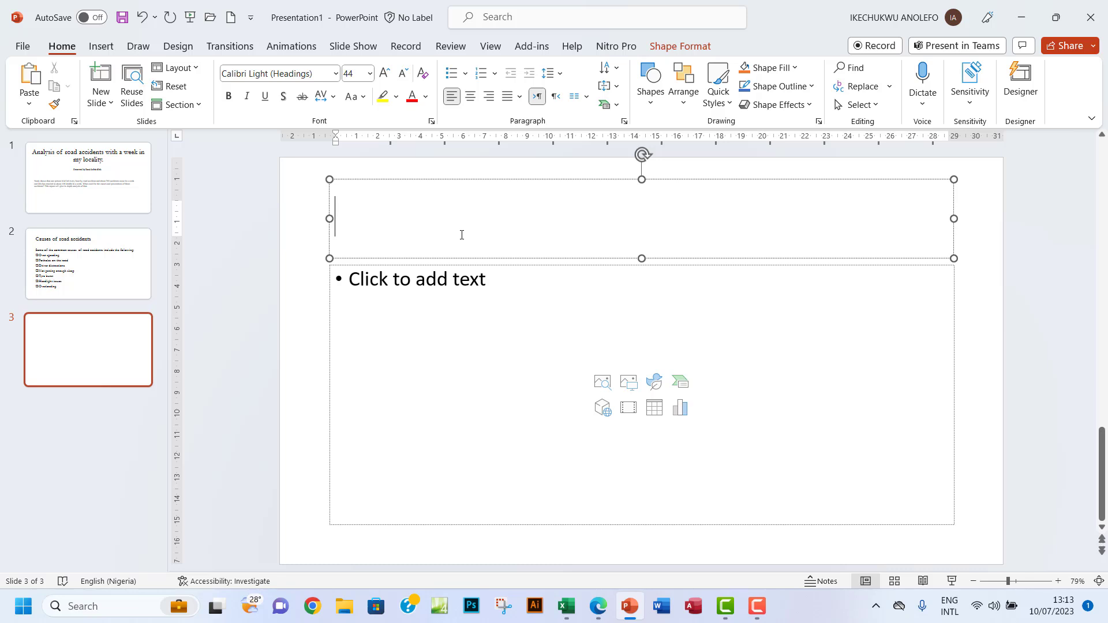
text(Road )
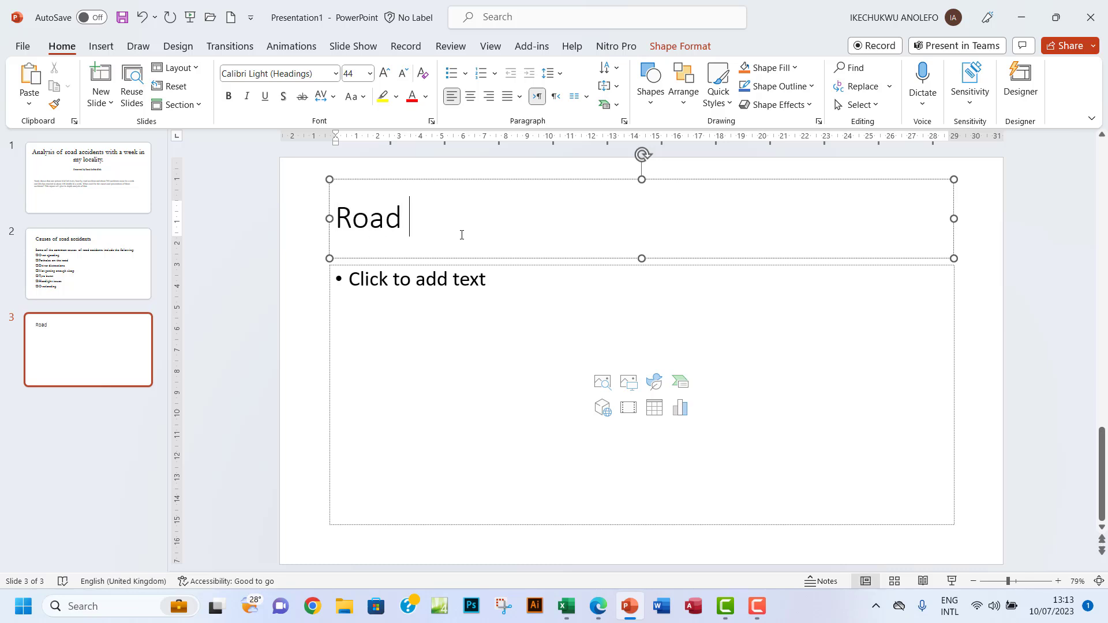
text(accidents)
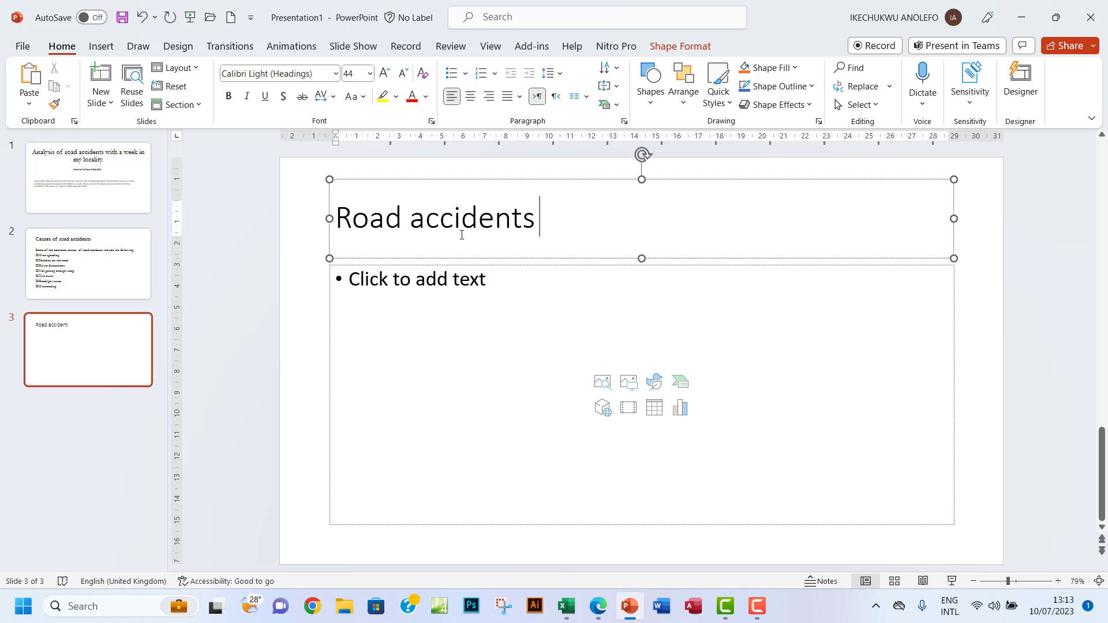
text( statisti)
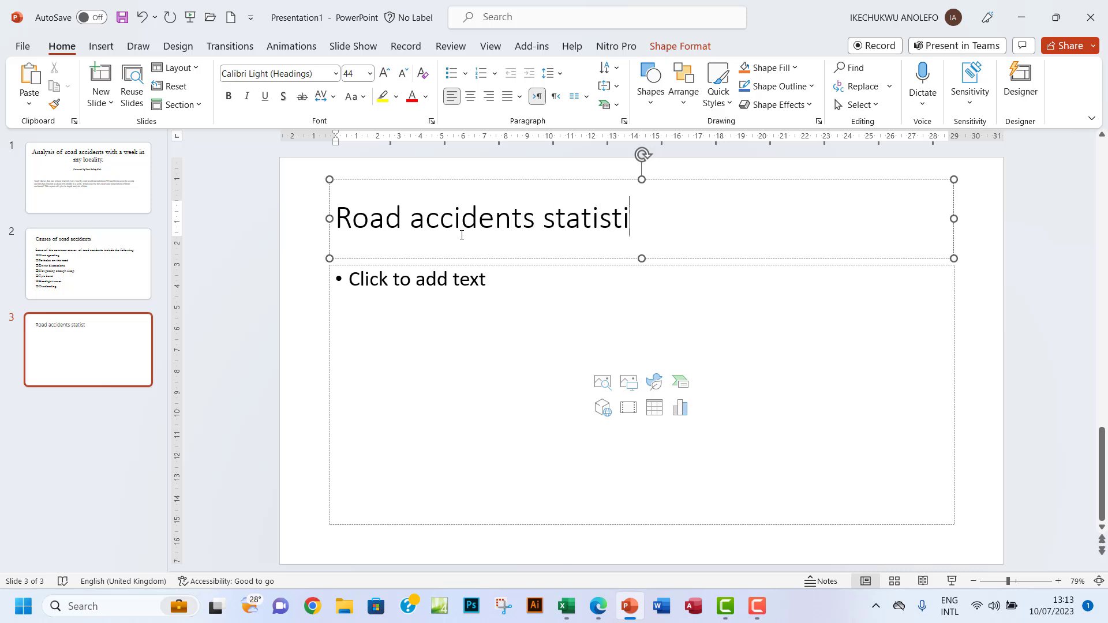
text(cs)
click(443, 364)
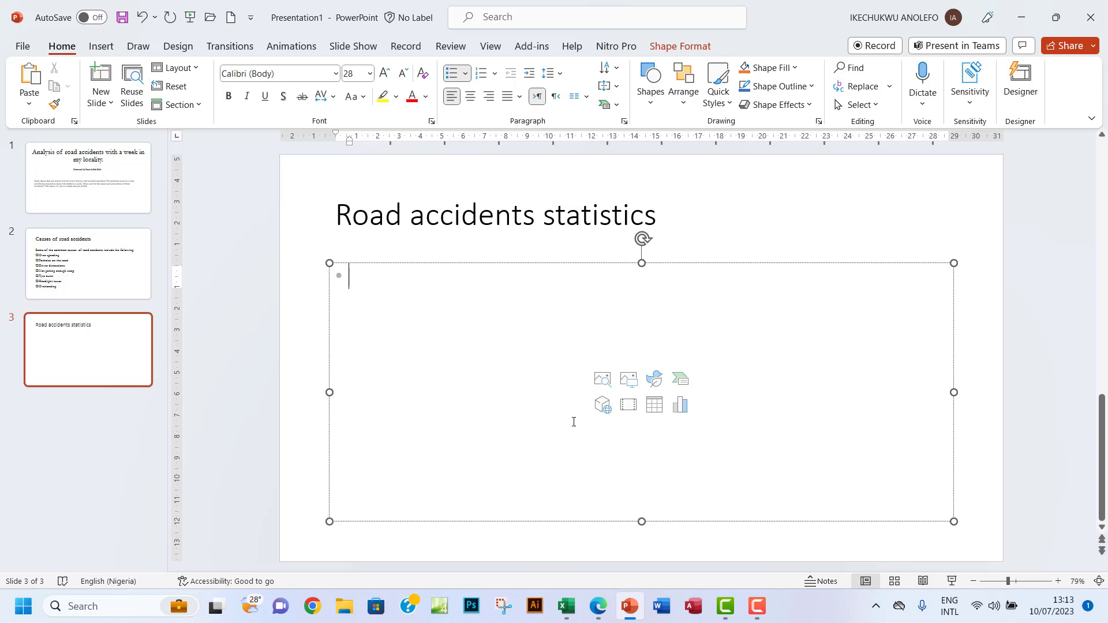
- Check the slide 3 heading requirement in Edge and set the slide 3 title's font to Accord Heavy SF in PowerPoint
click(599, 606)
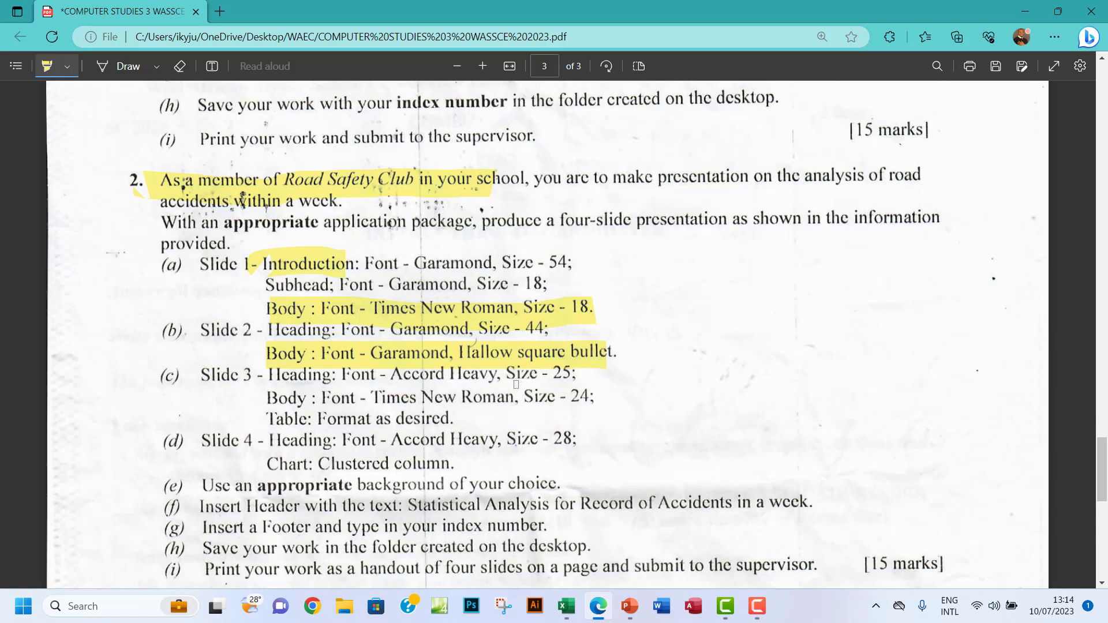
click(630, 605)
click(370, 218)
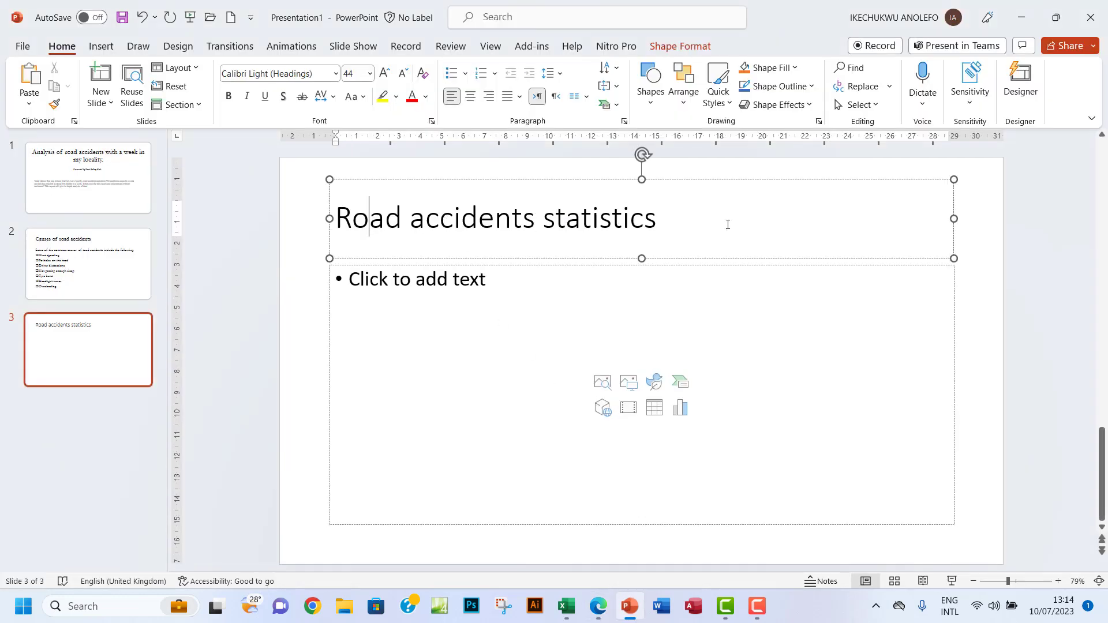
drag(687, 227, 312, 229)
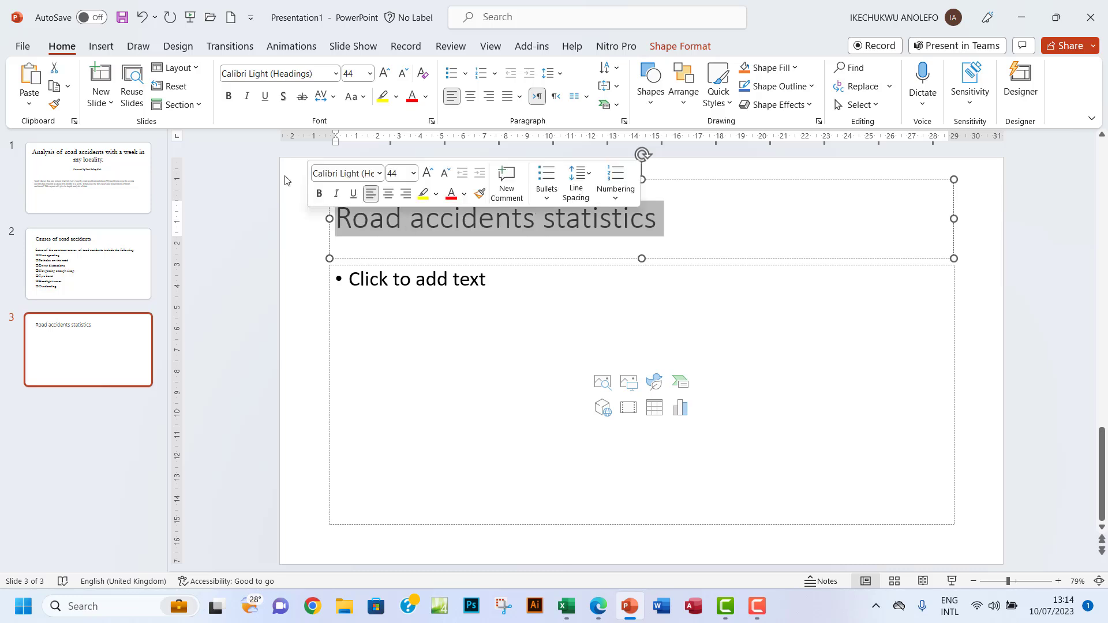
click(330, 75)
text(Acc)
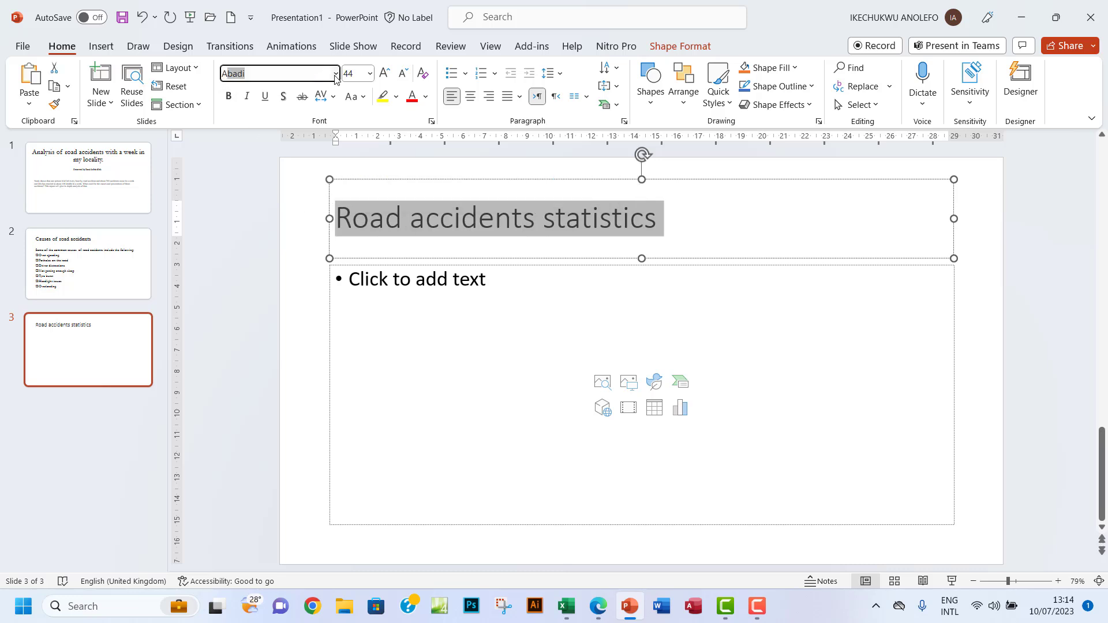
text(ord Heavy SF)
key(Return)
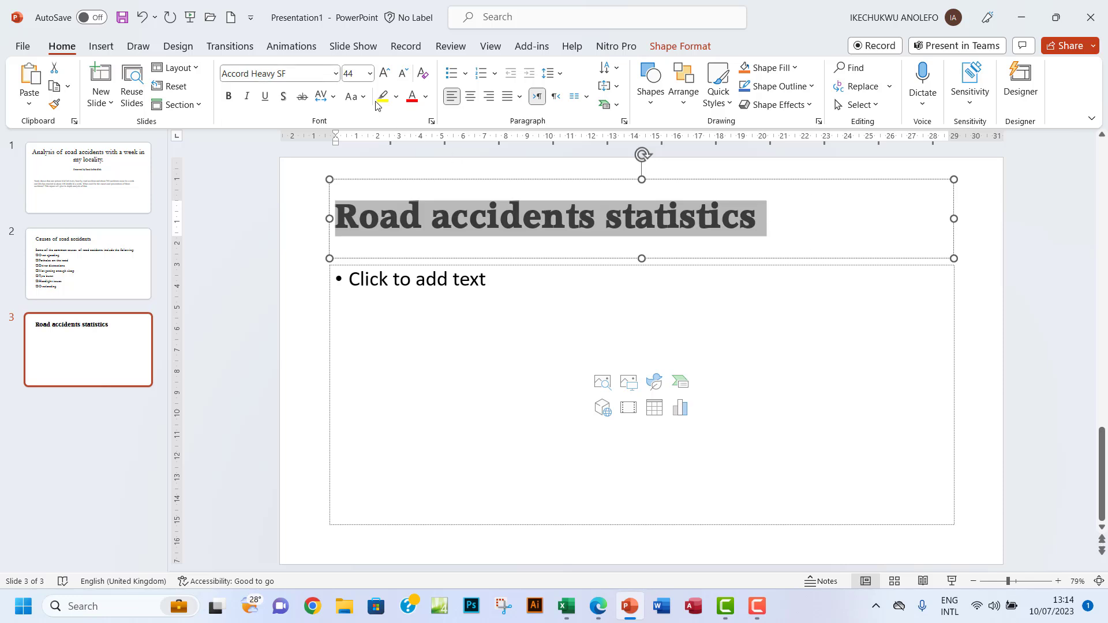
- Set the slide 3 title's font size to 25
click(370, 74)
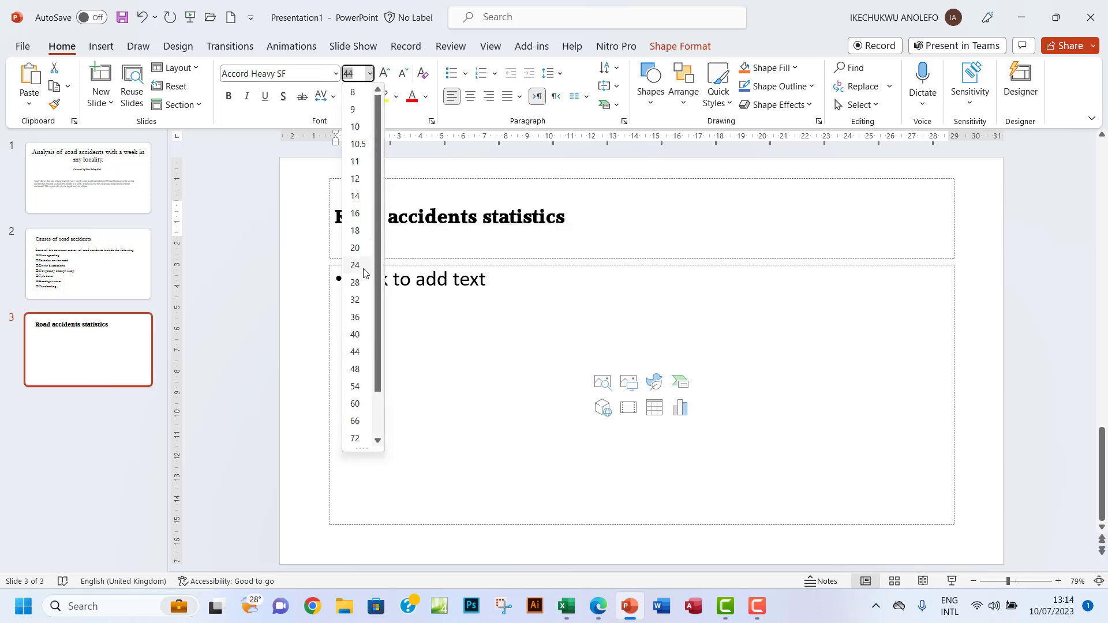
text(25)
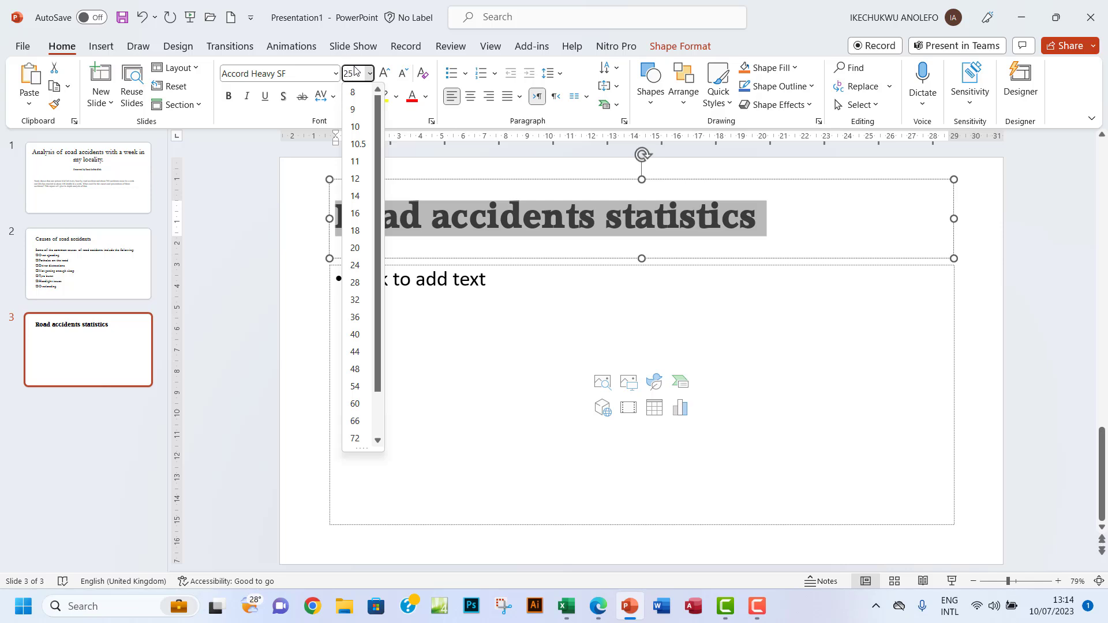
key(Return)
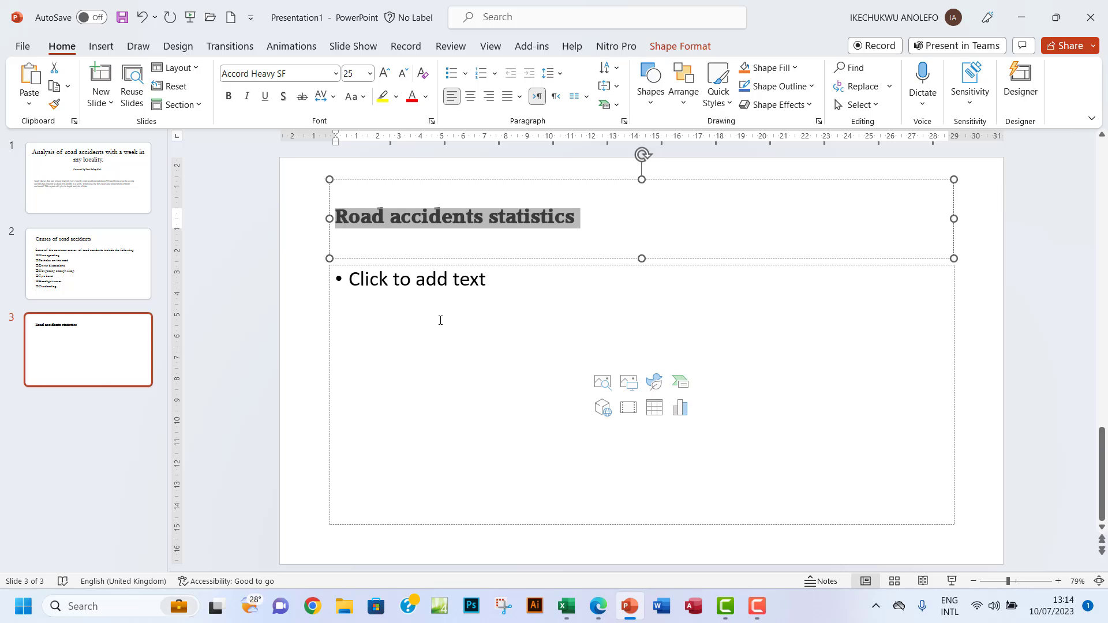
- Highlight the slide 3 heading requirement in the question paper in Edge and return to PowerPoint
click(373, 281)
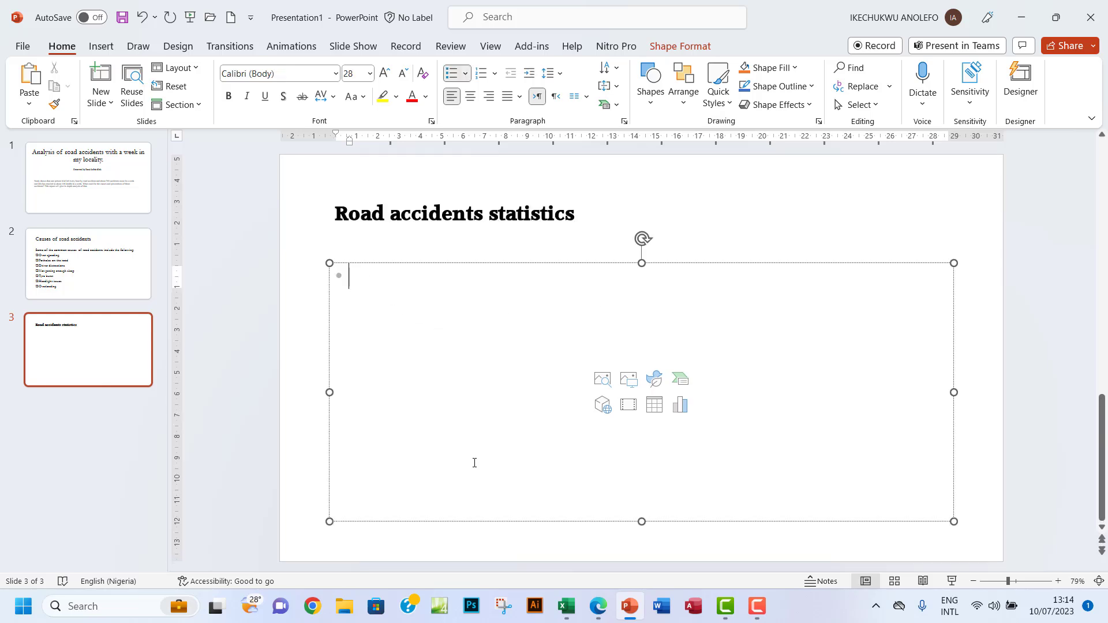
click(598, 606)
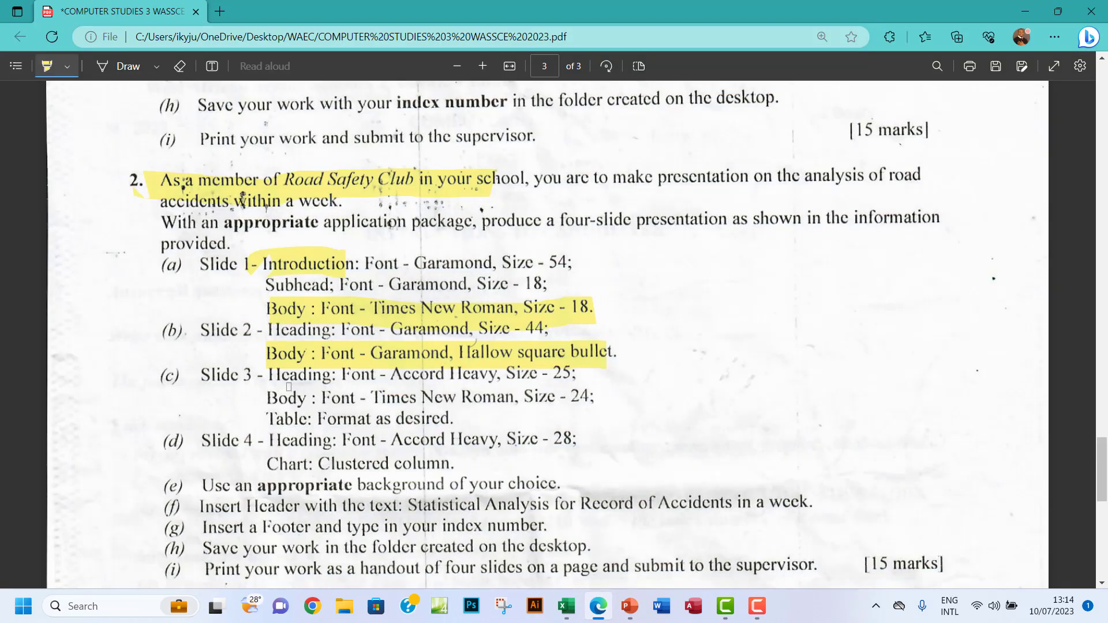
drag(273, 378, 566, 375)
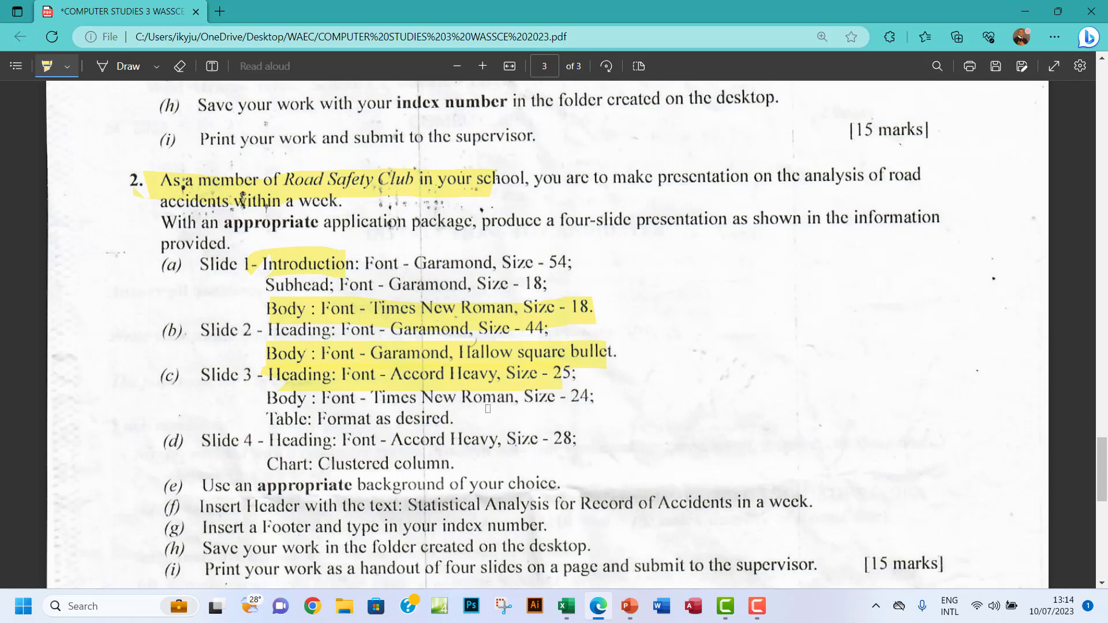
click(629, 606)
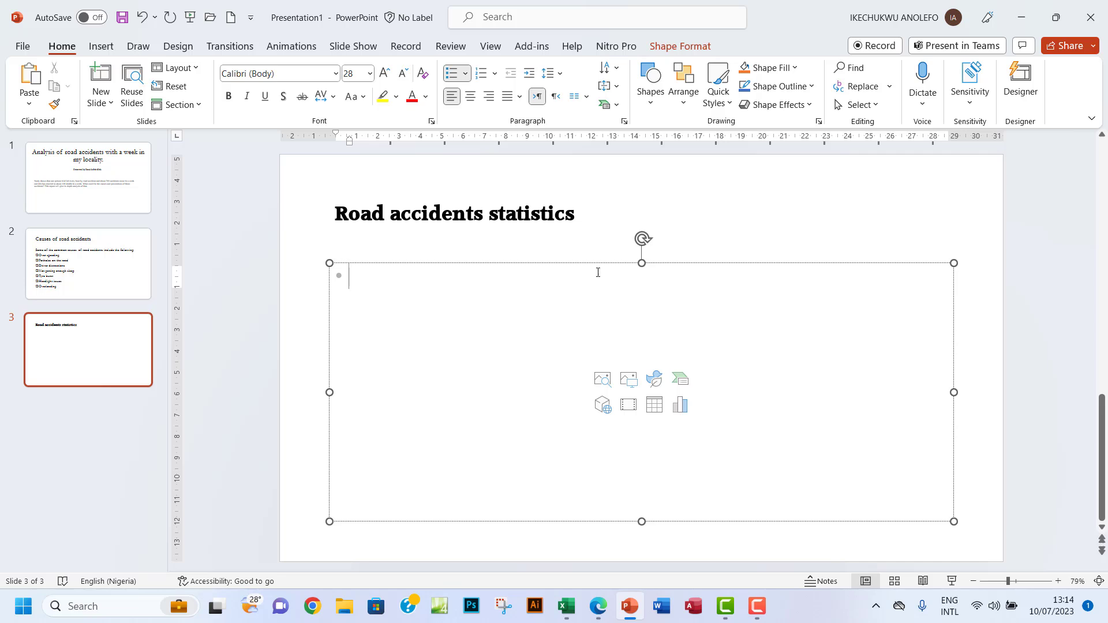
- Lower the top edge of slide 3's content placeholder and place a copy of the title box between the title and the placeholder
drag(640, 264, 638, 322)
click(426, 216)
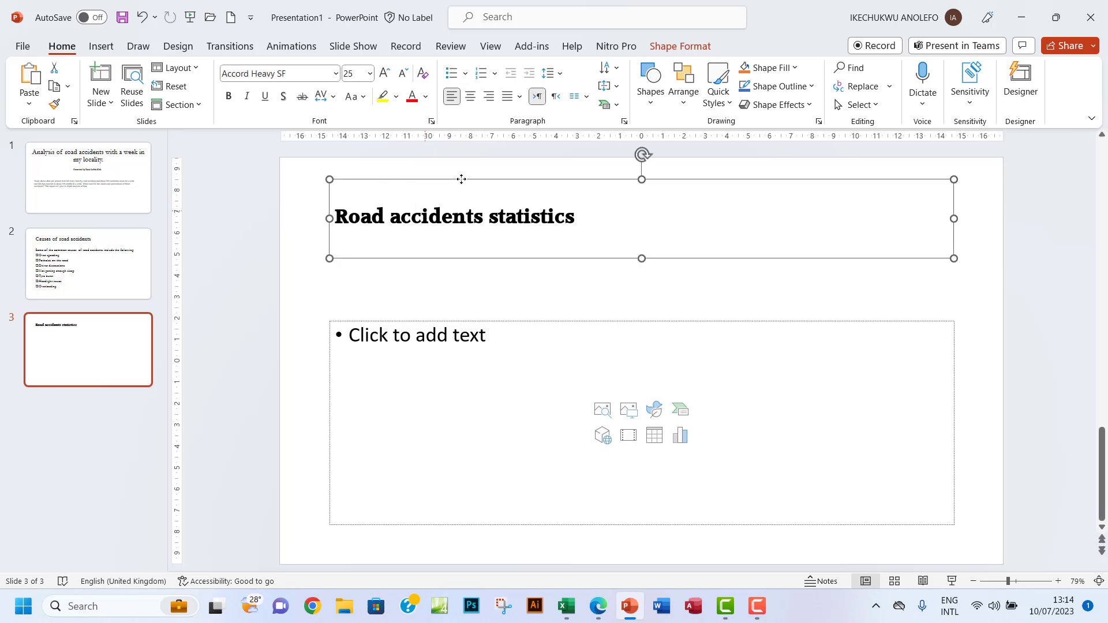
key(ctrl+v)
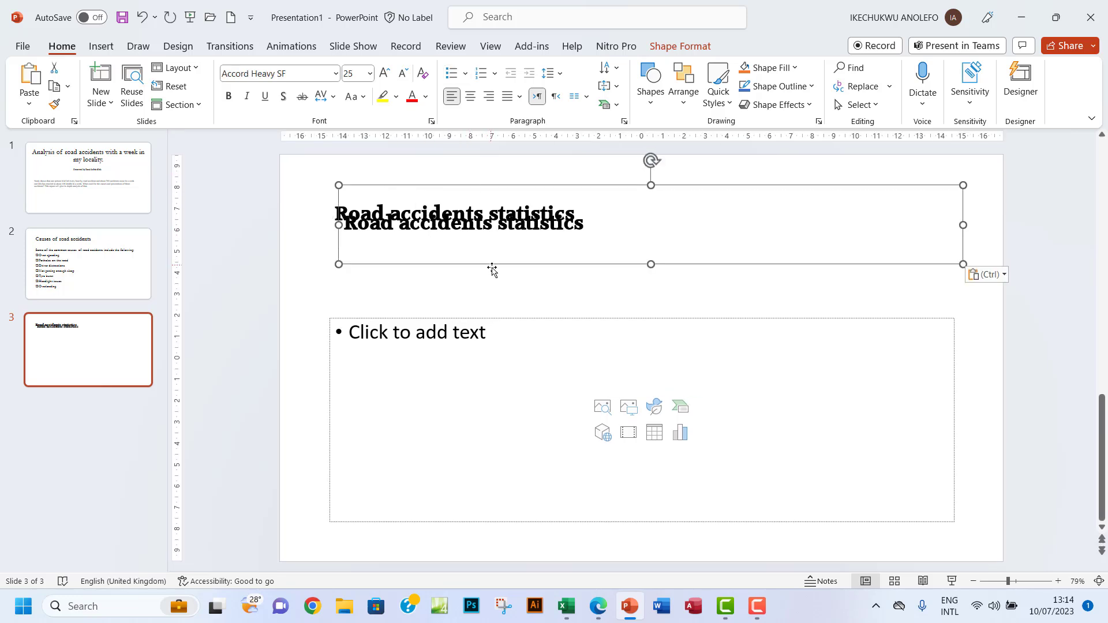
drag(492, 268, 467, 310)
- Replace the copied box's text with "The table below shows the statistics of road accidents in my locality in a week."
click(473, 276)
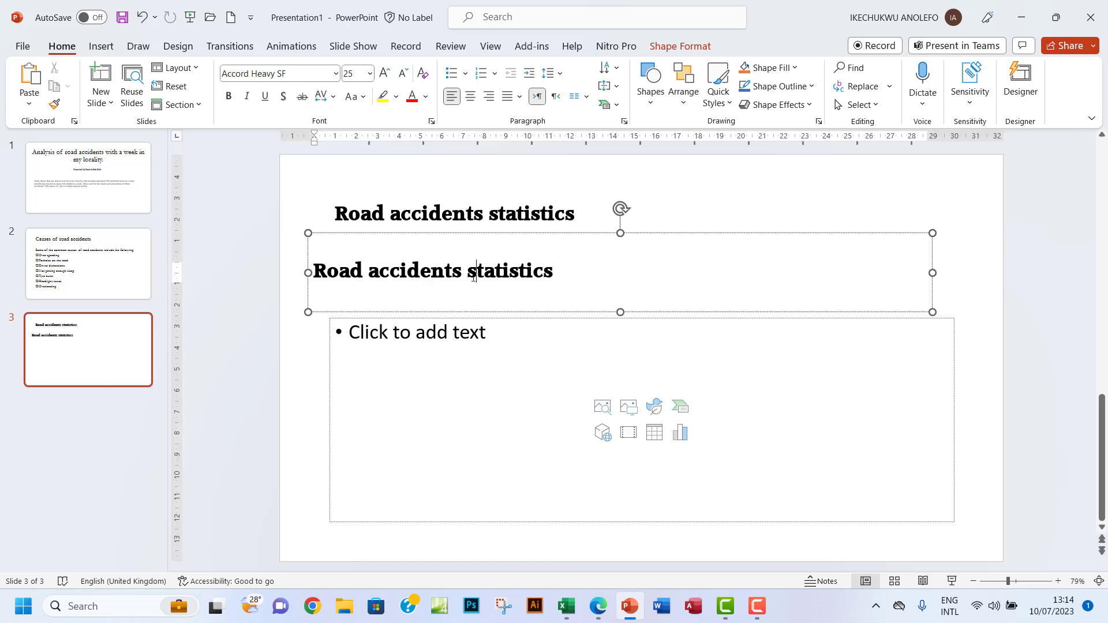
drag(552, 274, 339, 280)
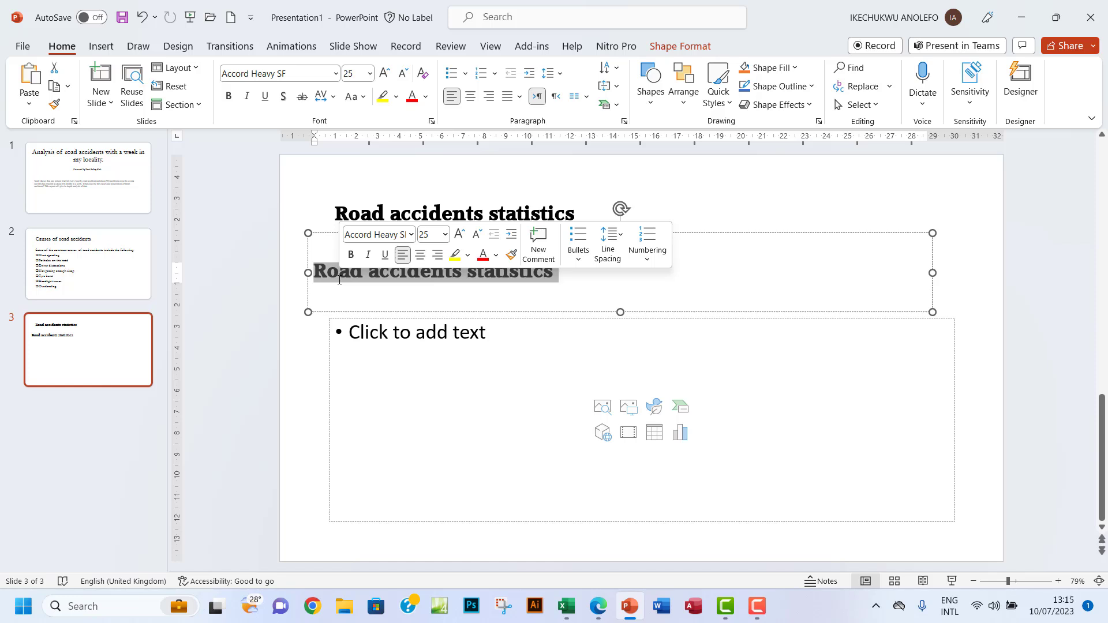
text(The)
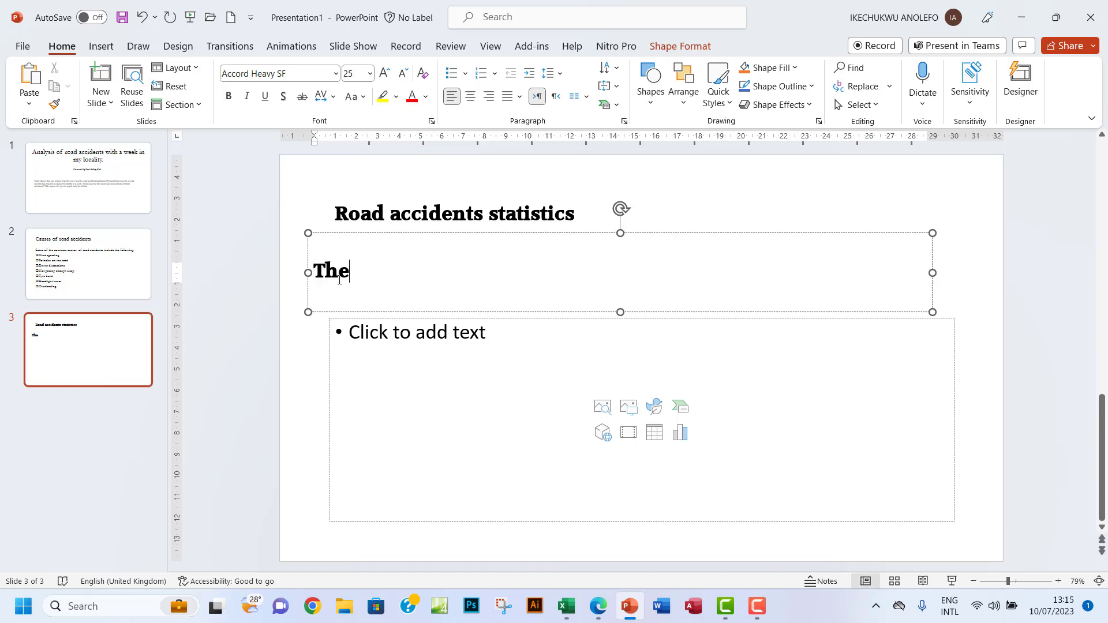
text( fldo)
key(BackSpace)
key(BackSpace)
key(BackSpace)
text(ollowing)
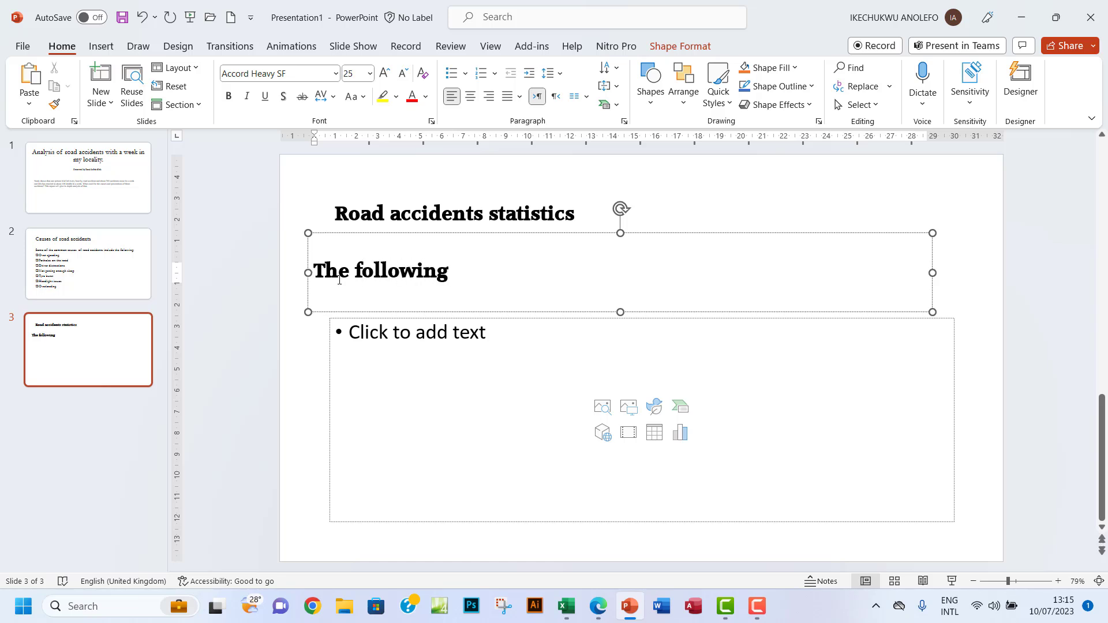
text( w)
key(BackSpace)
text(talbe)
key(BackSpace)
key(BackSpace)
key(BackSpace)
key(BackSpace)
key(BackSpace)
key(BackSpace)
key(BackSpace)
key(BackSpace)
key(BackSpace)
key(BackSpace)
key(BackSpace)
key(BackSpace)
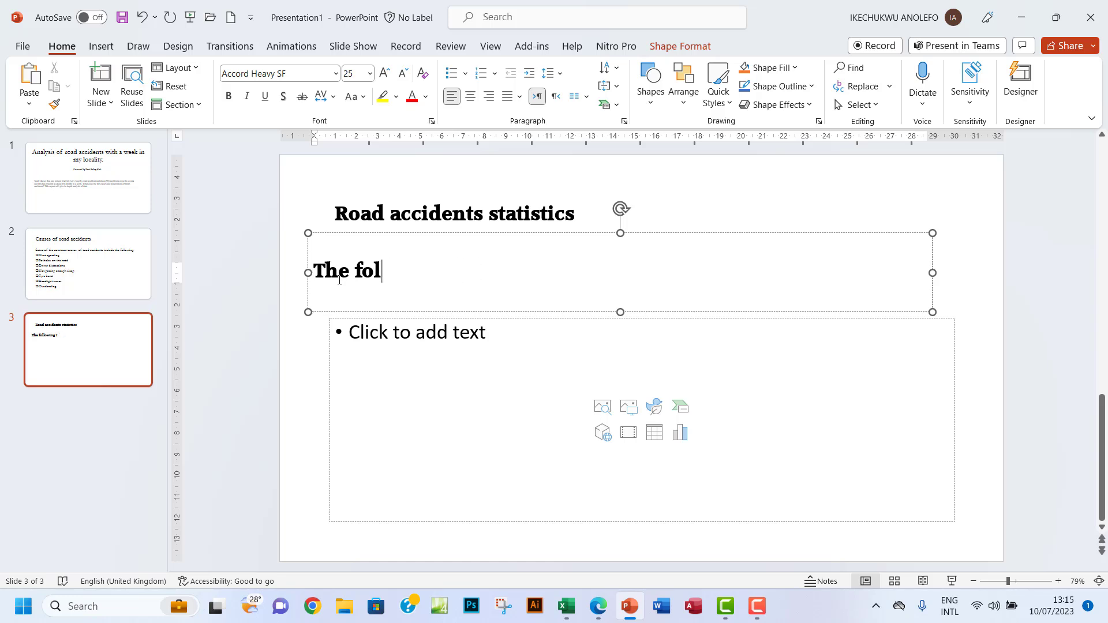
key(BackSpace)
key(BackSpace)
key(BackSpace)
text(table )
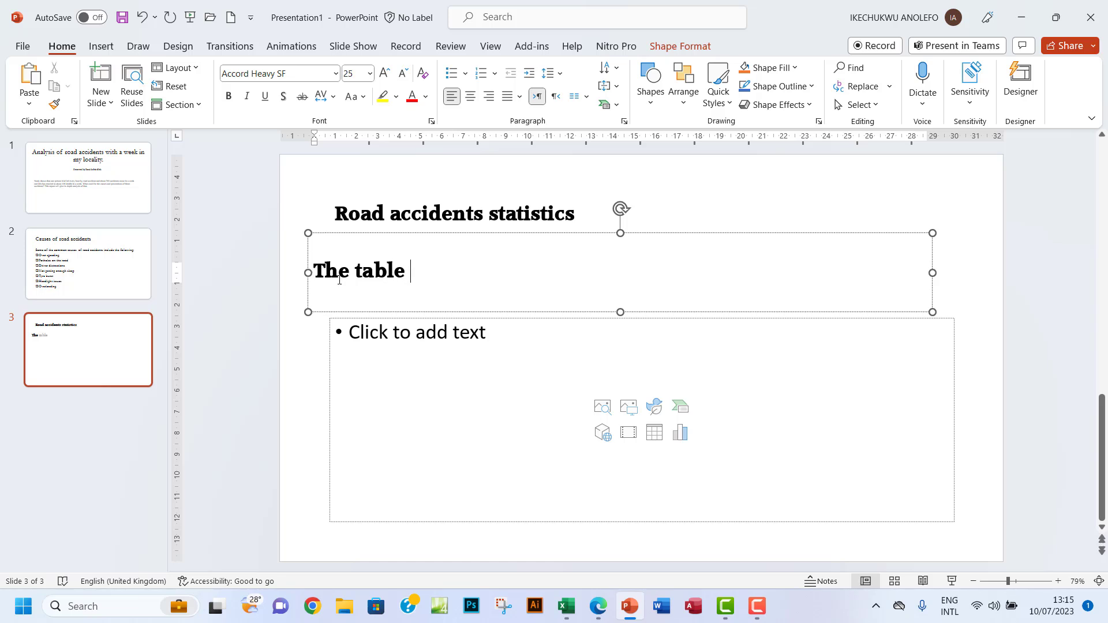
text(bolow)
key(BackSpace)
key(BackSpace)
key(BackSpace)
key(BackSpace)
key(BackSpace)
text(elow)
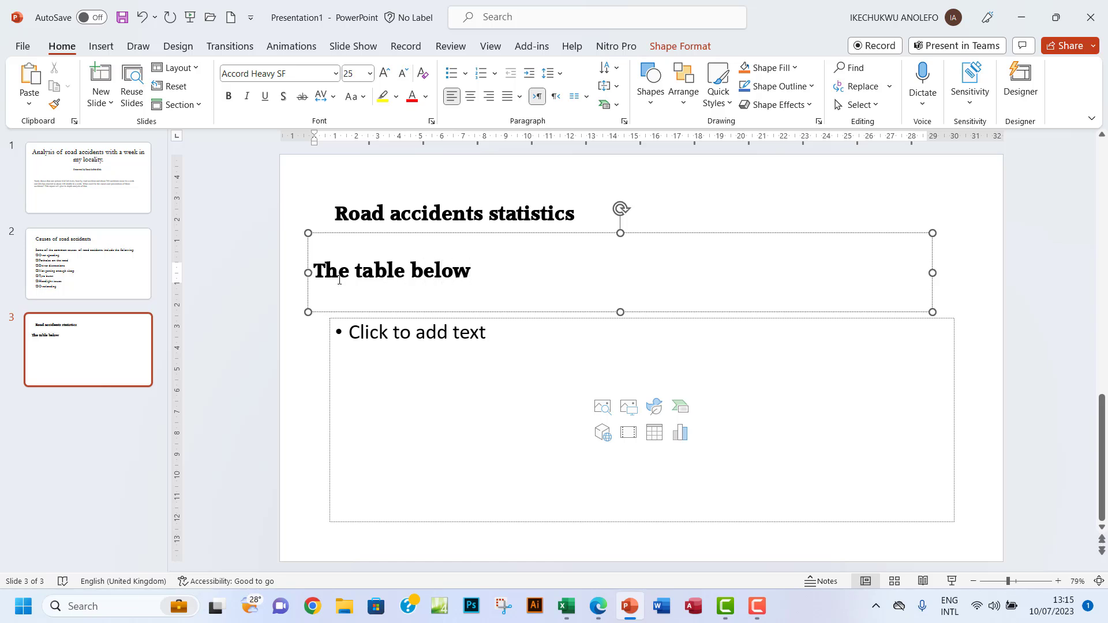
text( sh)
key(BackSpace)
text(shows the st)
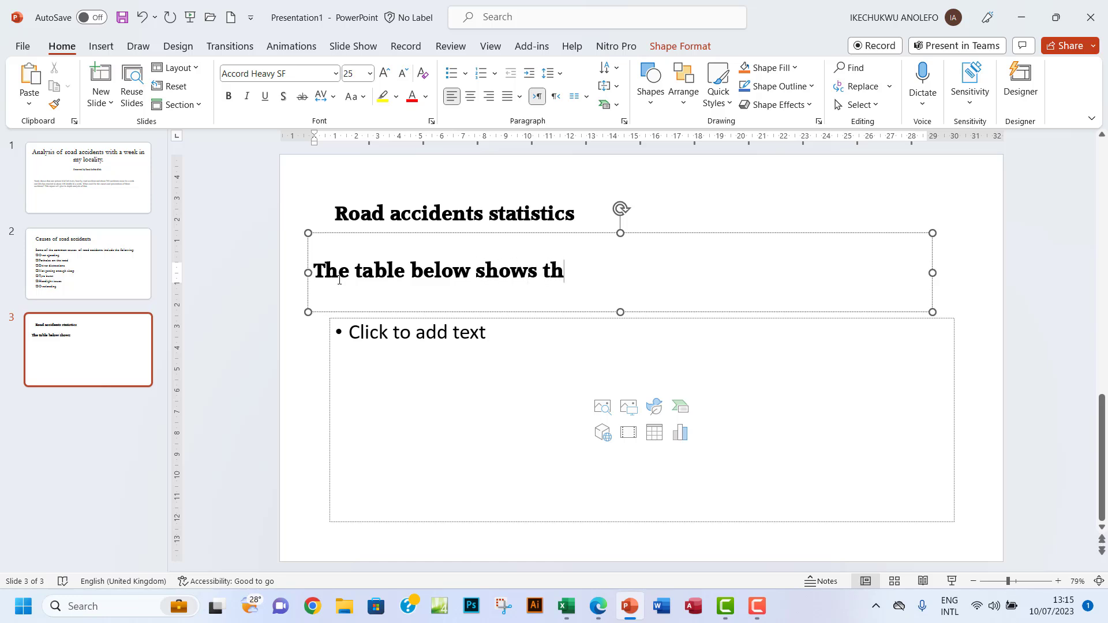
key(BackSpace)
text(sti)
key(BackSpace)
text(atistic)
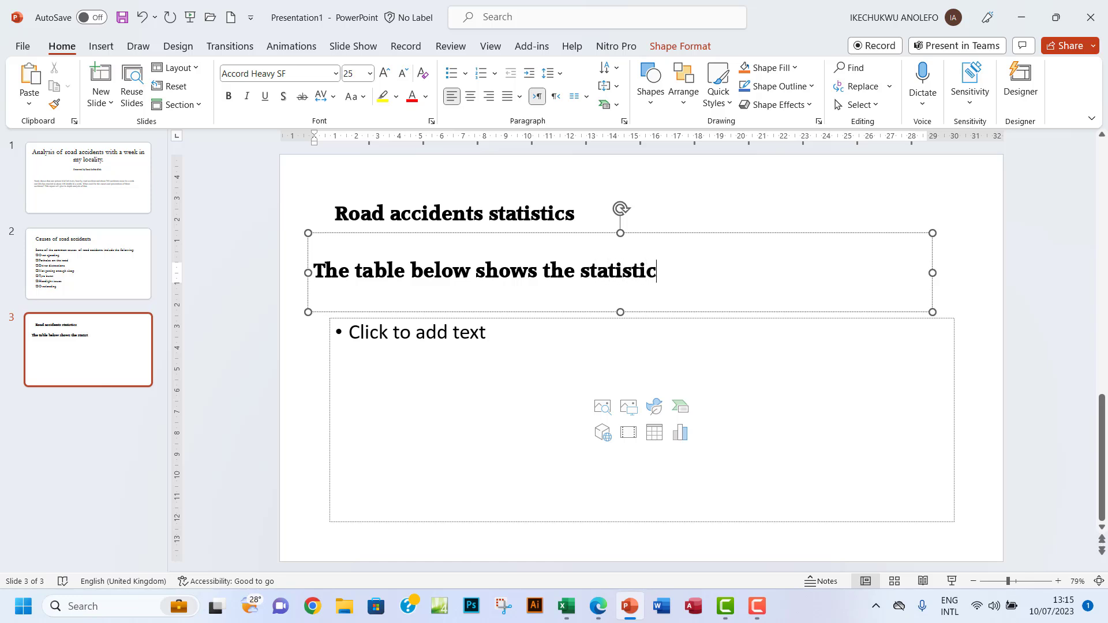
text(s of roa)
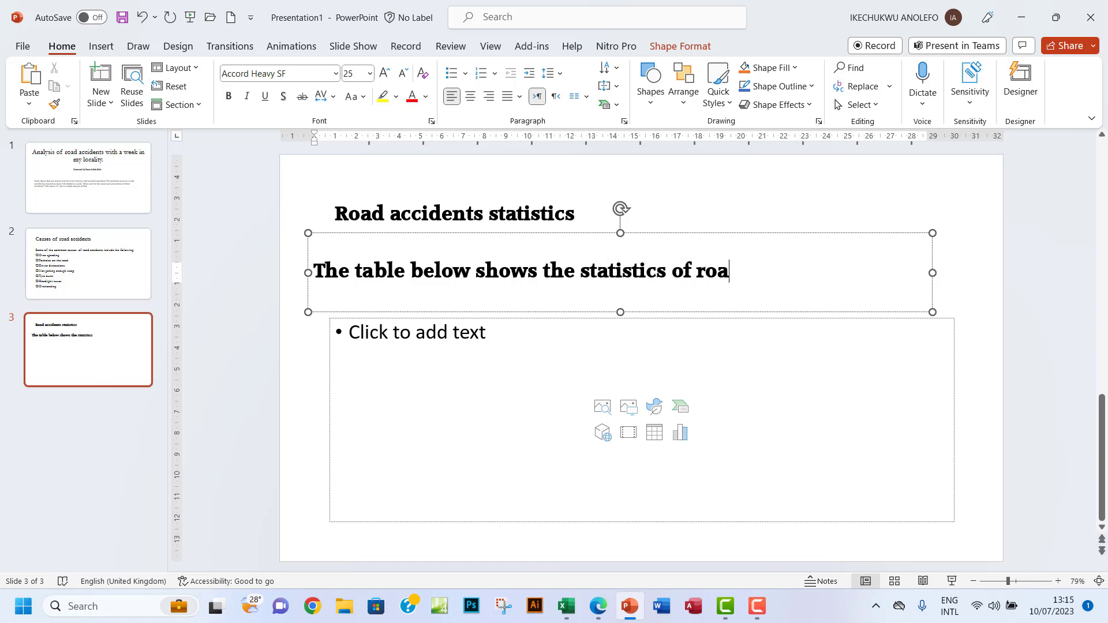
text(d acci)
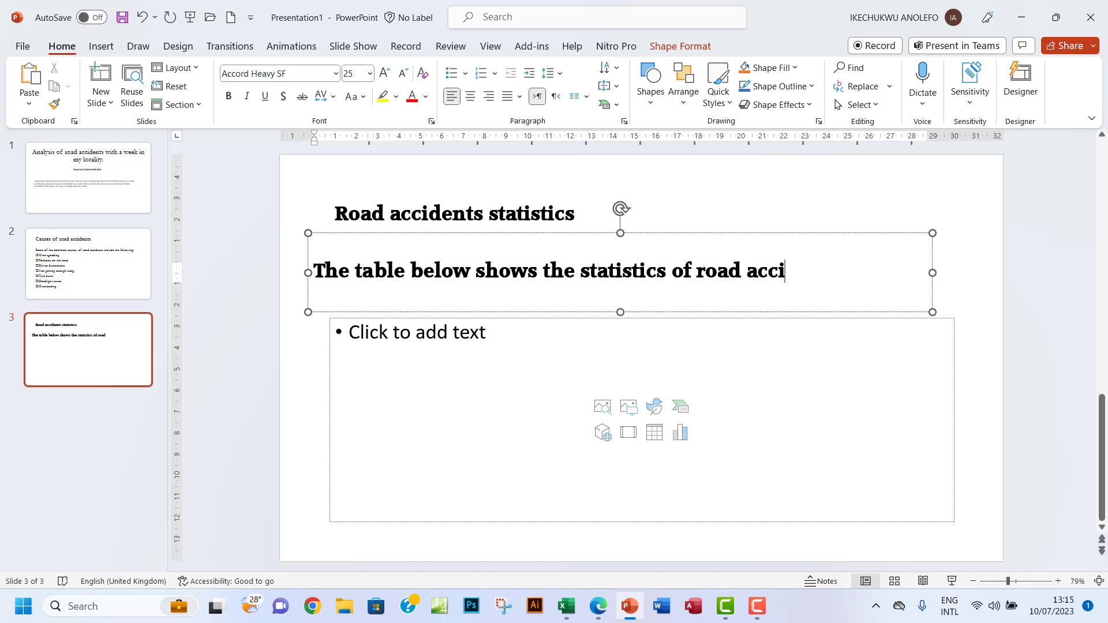
text(dents in)
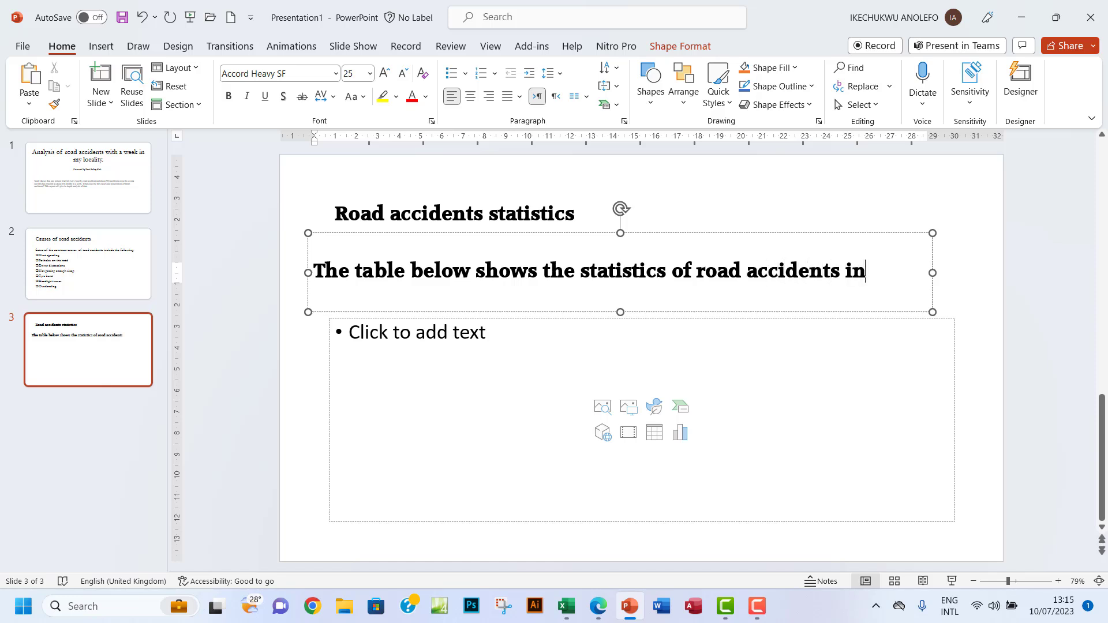
text( my loc)
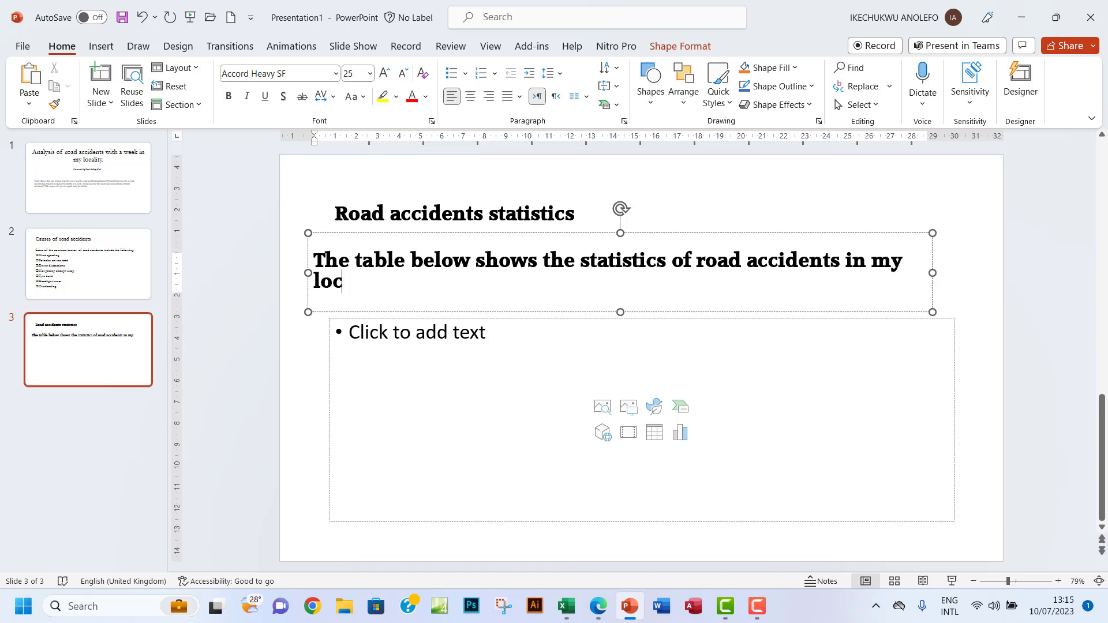
text(ality)
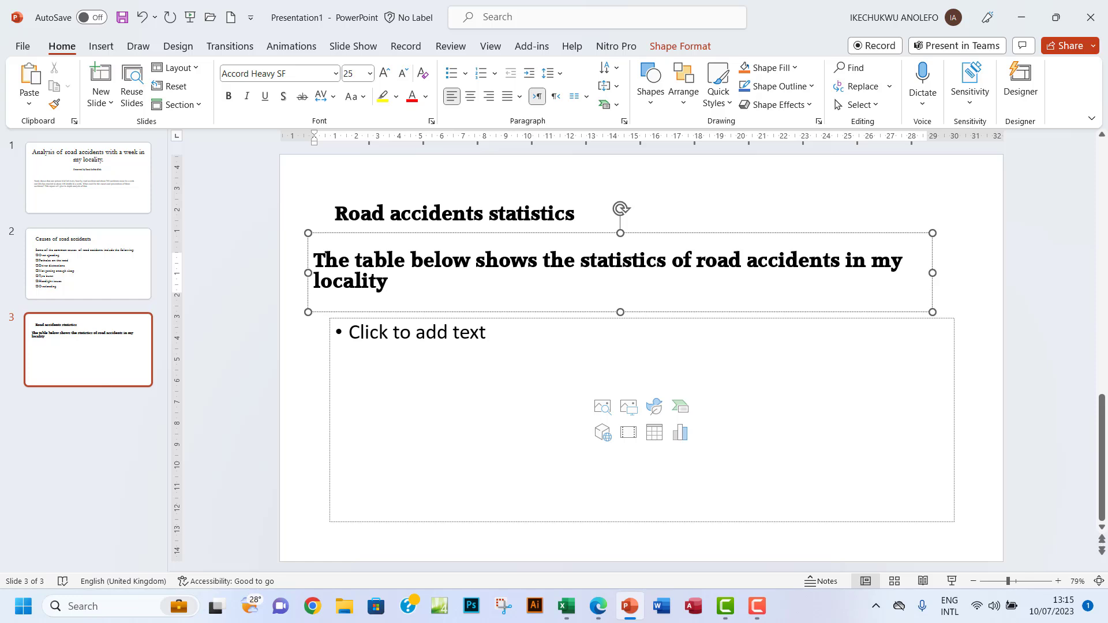
text( in a week)
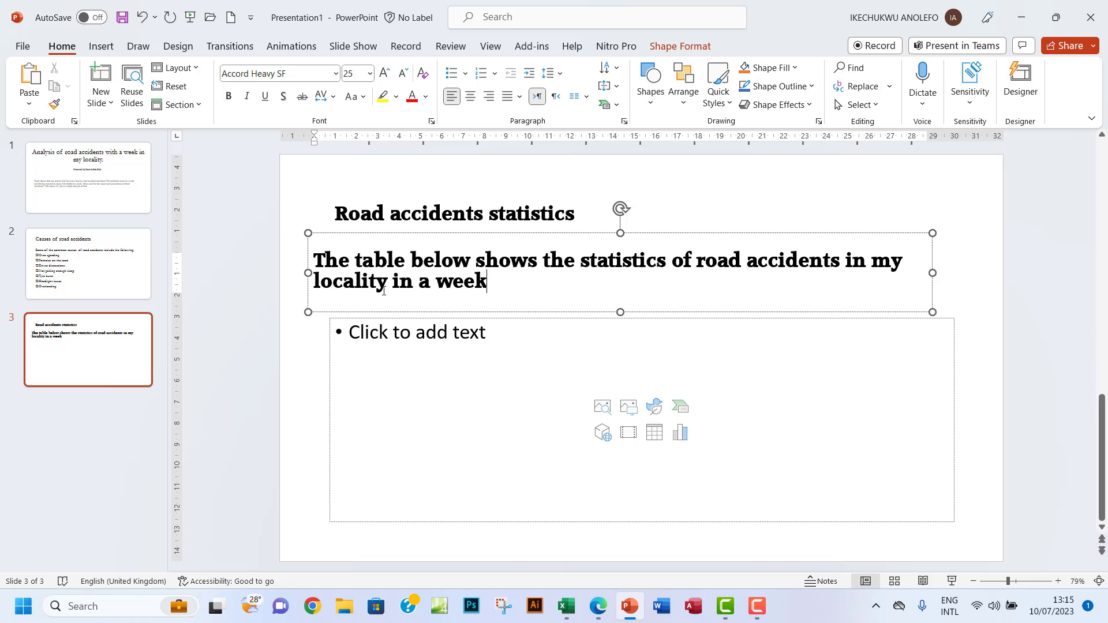
text(.)
- Check the slide 3 body requirement in Edge, and open the font choices for the whole table sentence in PowerPoint
click(601, 609)
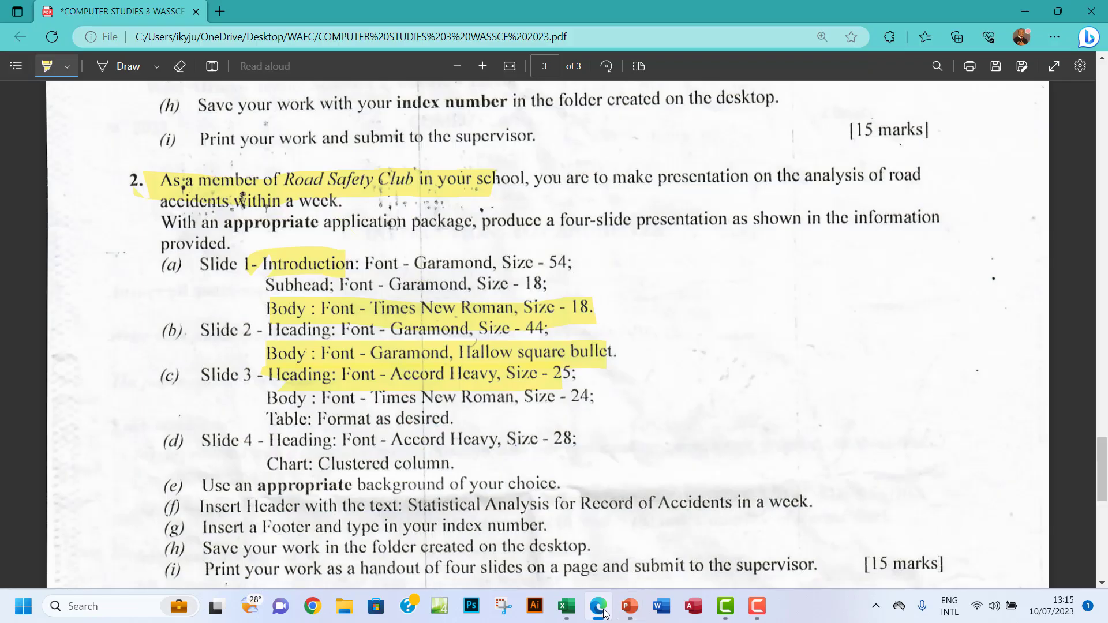
click(602, 609)
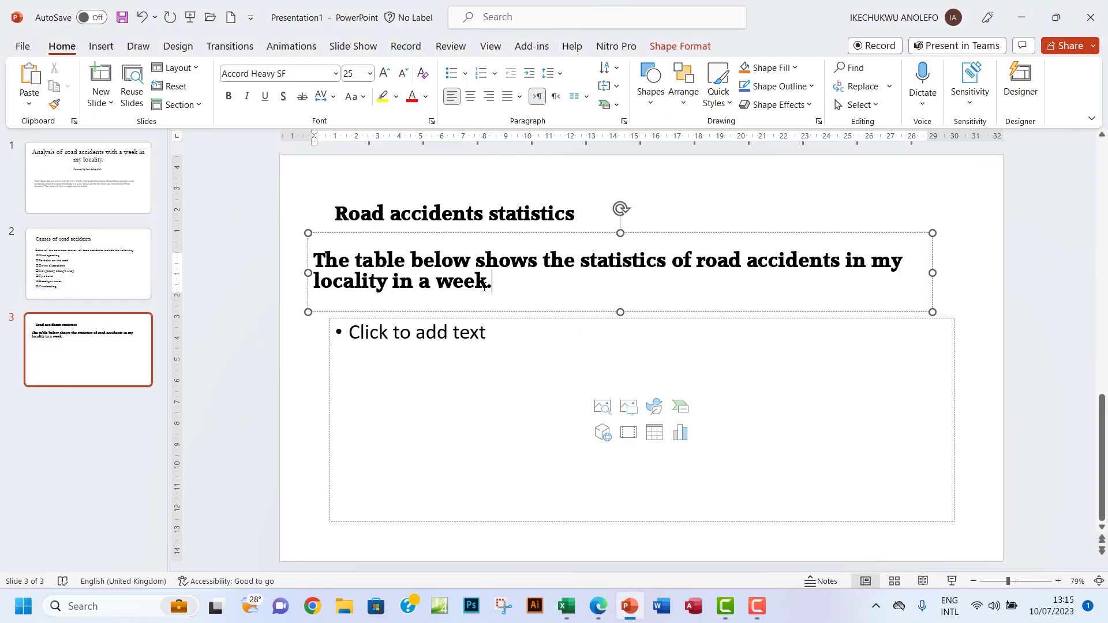
drag(507, 288, 313, 258)
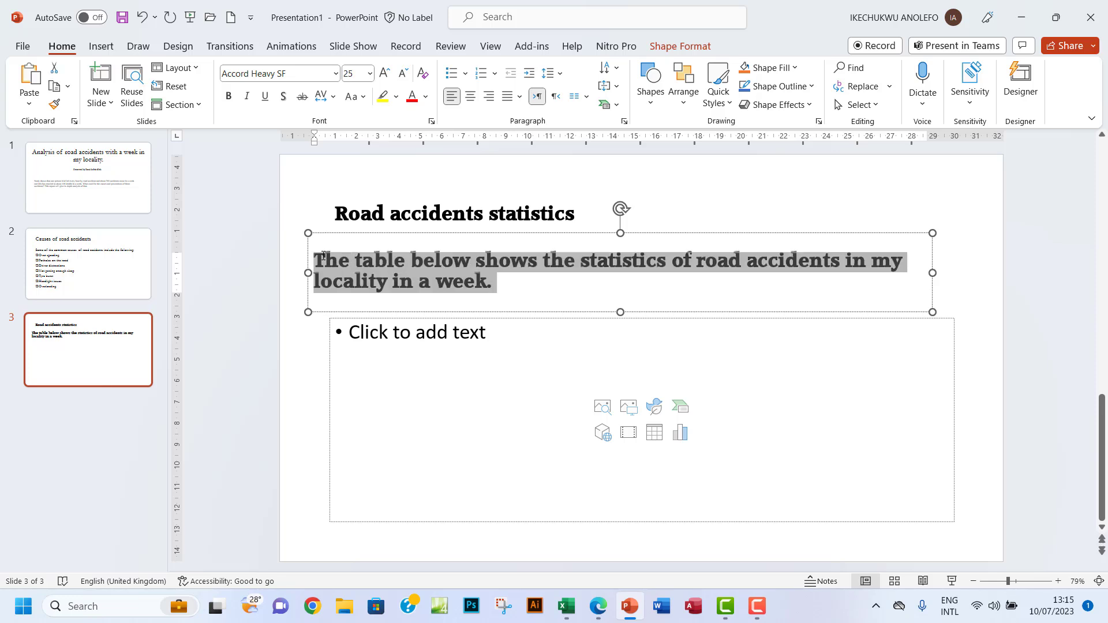
click(335, 74)
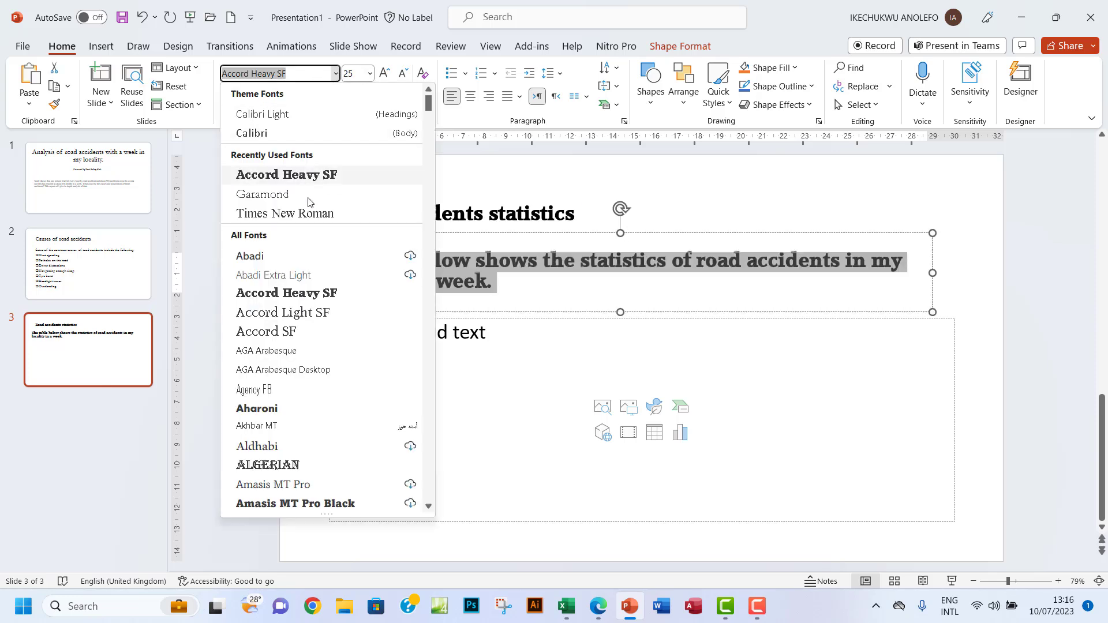